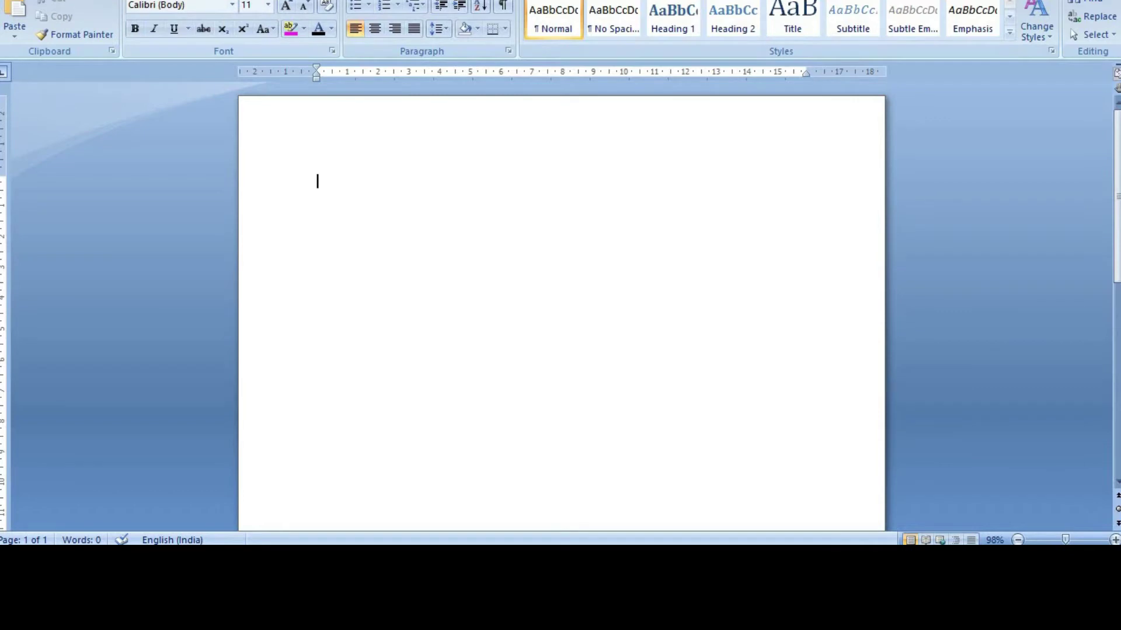
- Switch the ribbon to the Insert tab on the blank document
{"action": "left_click", "coordinate": [70, 0]}
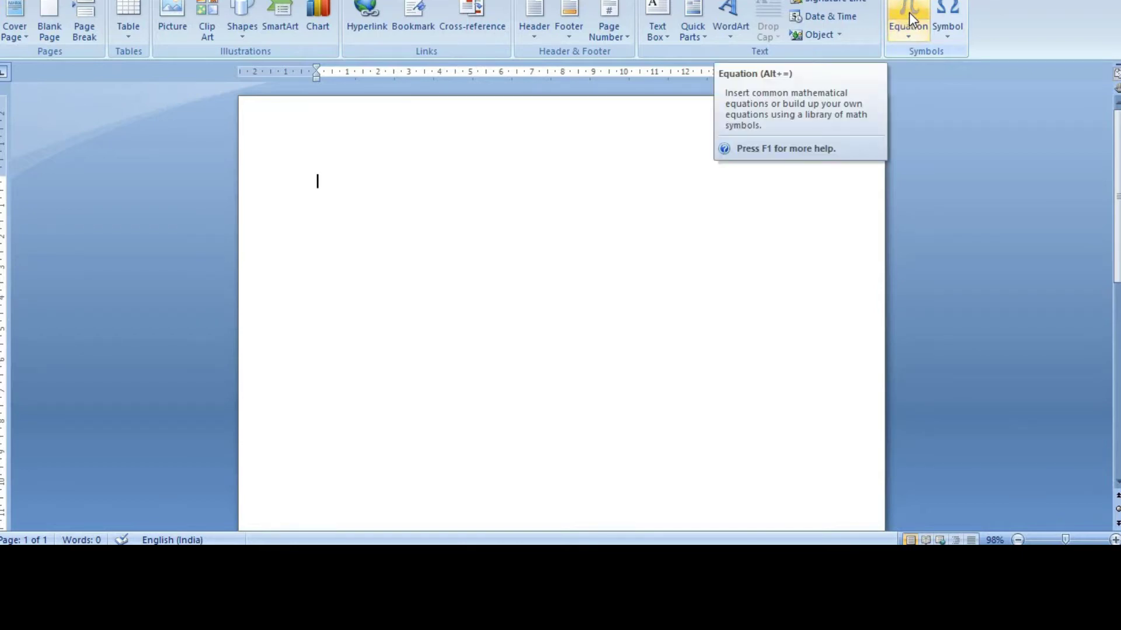
- Insert the built-in Quadratic Formula as a new equation and start a new line below it
{"action": "left_click", "coordinate": [909, 12]}
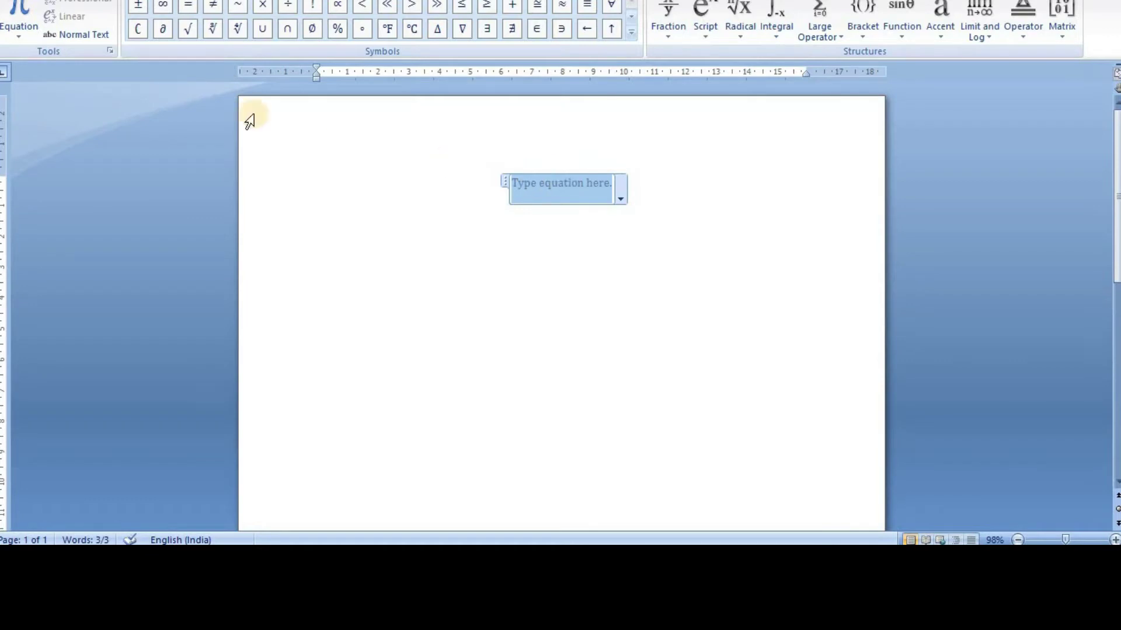
{"action": "left_click", "coordinate": [19, 37]}
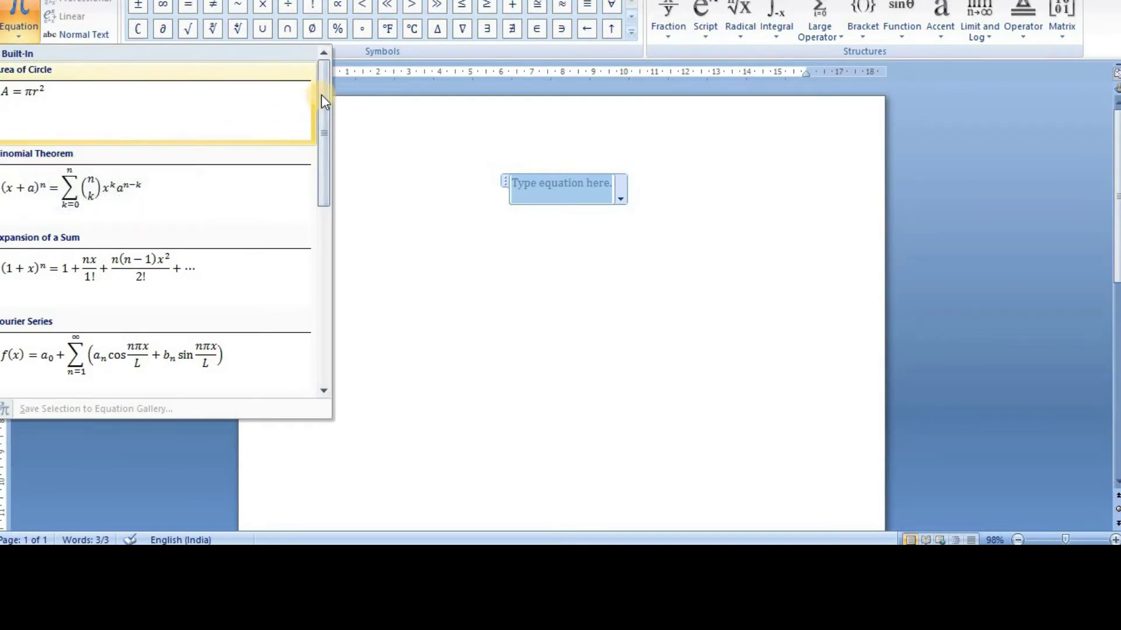
{"action": "mouse_move", "coordinate": [324, 108]}
{"action": "left_mouse_down"}
{"action": "mouse_move", "coordinate": [317, 253]}
{"action": "mouse_move", "coordinate": [342, 87]}
{"action": "left_mouse_up"}
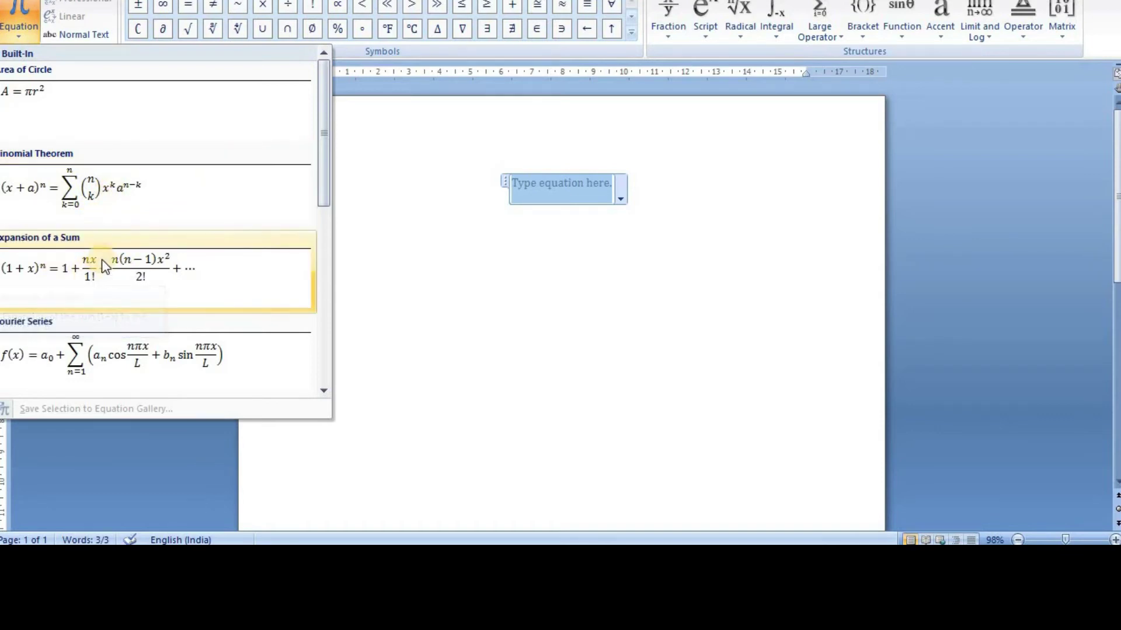
{"action": "left_click_drag", "start_coordinate": [320, 146], "coordinate": [316, 279]}
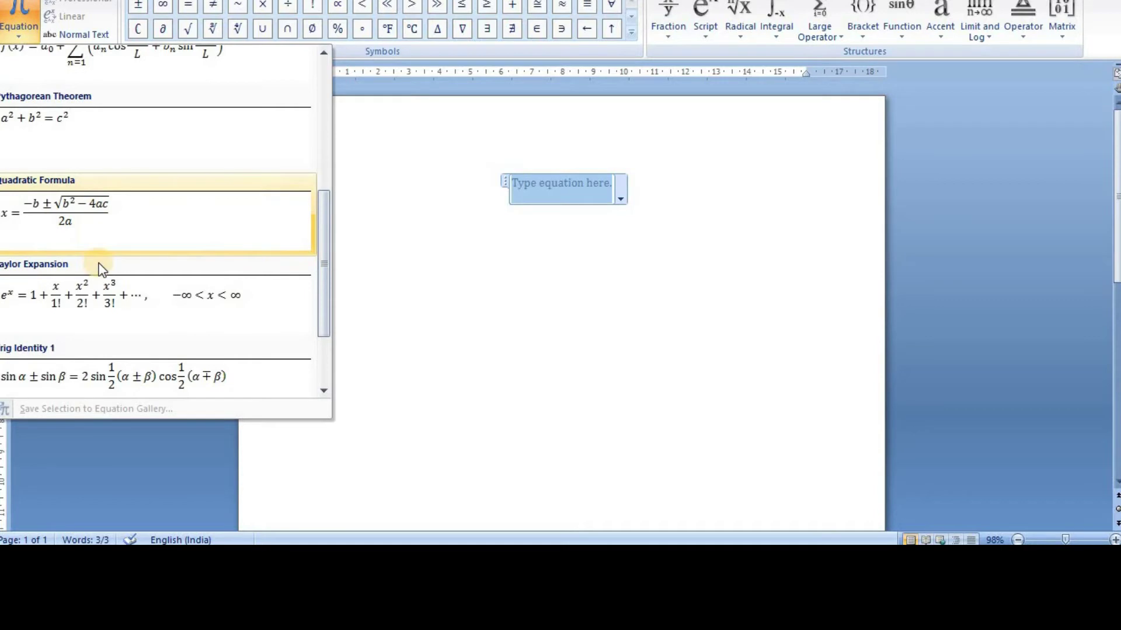
{"action": "left_click", "coordinate": [83, 214]}
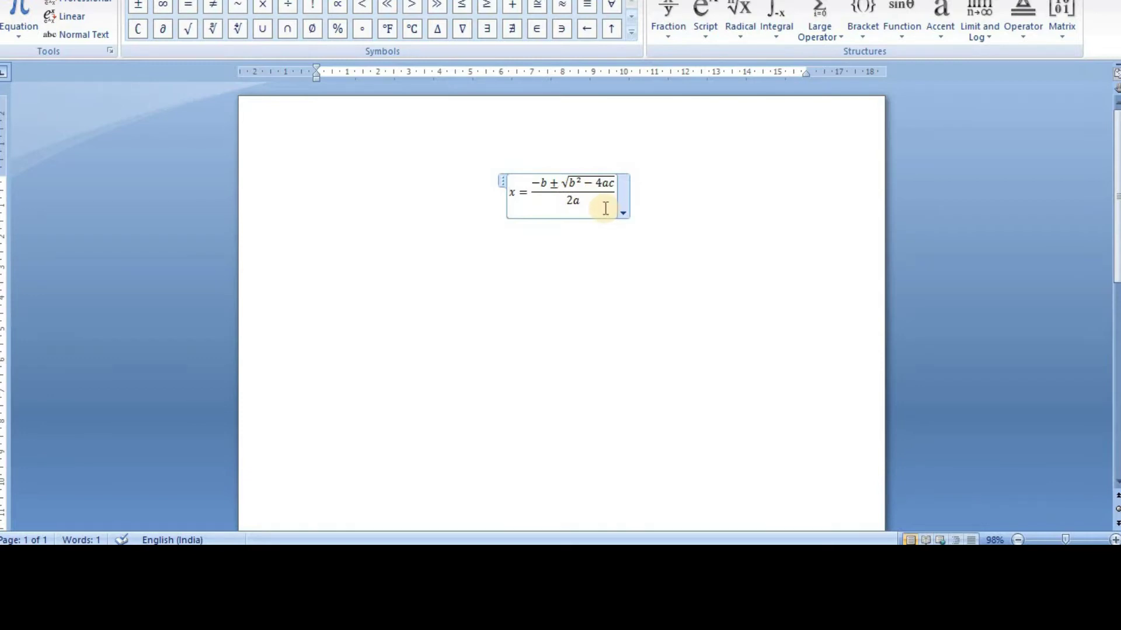
{"action": "left_click", "coordinate": [639, 263]}
{"action": "key", "text": "Return"}
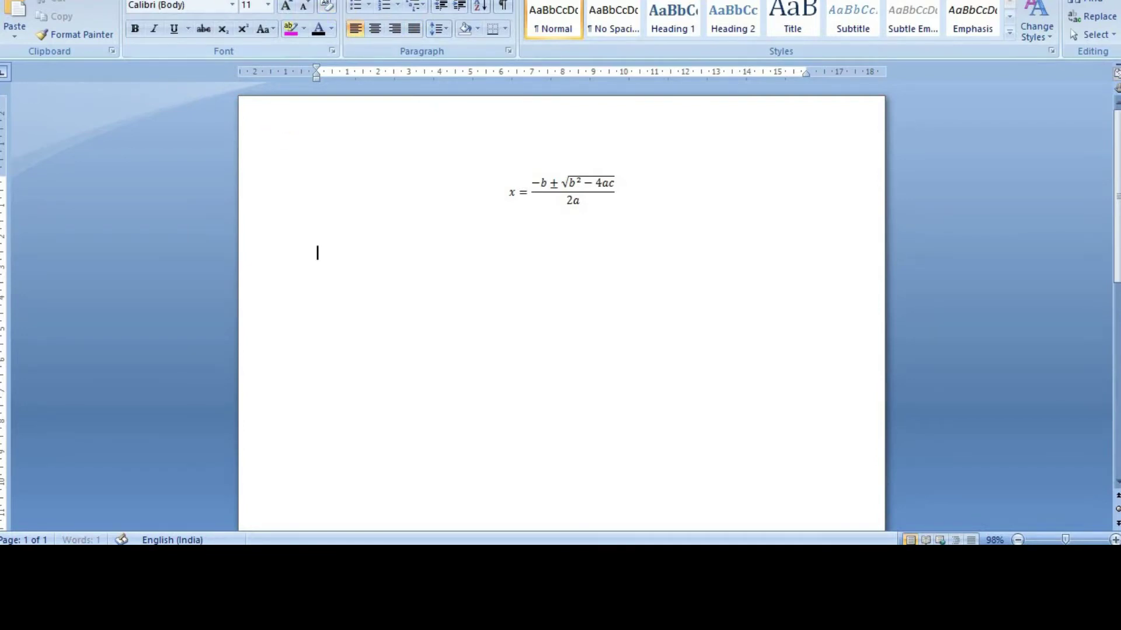
- Add a second blank equation below the quadratic formula and glance at the Function list
{"action": "left_click", "coordinate": [58, 1]}
{"action": "left_click", "coordinate": [905, 13]}
{"action": "left_click", "coordinate": [904, 36]}
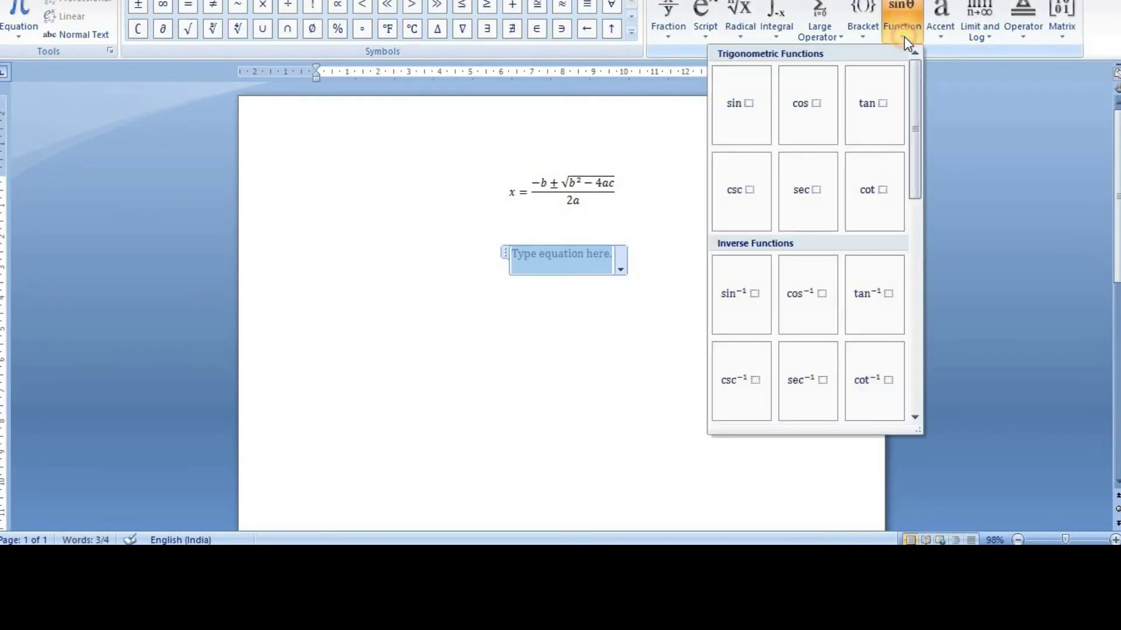
{"action": "left_click", "coordinate": [532, 251]}
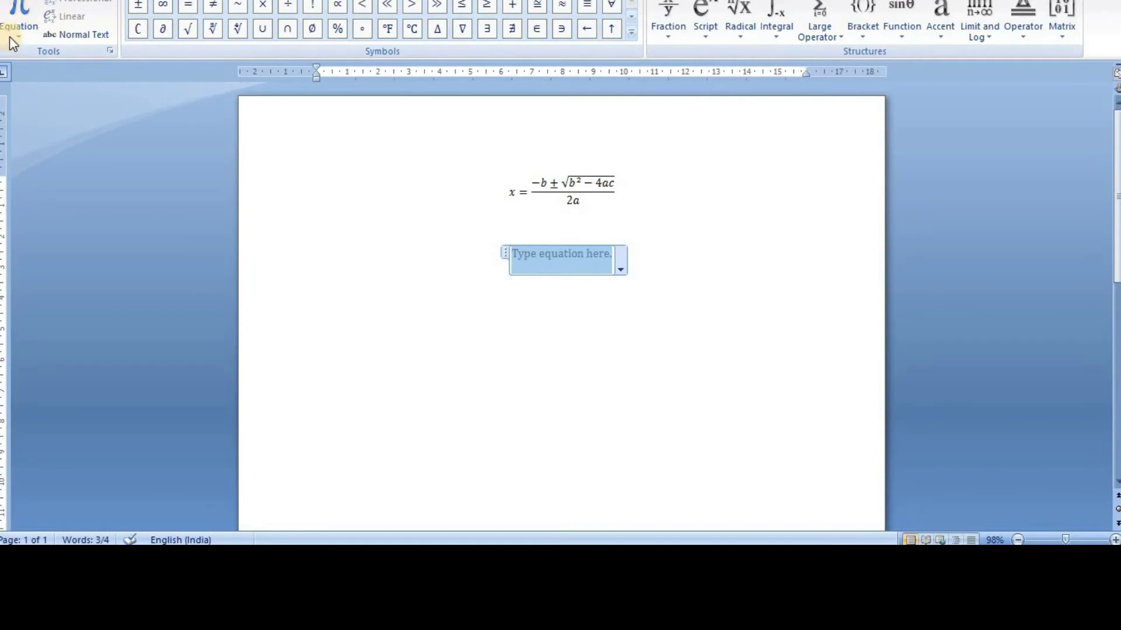
- Browse the built-in Equation gallery and the expanded Basic Math symbols without inserting anything
{"action": "left_click", "coordinate": [13, 36]}
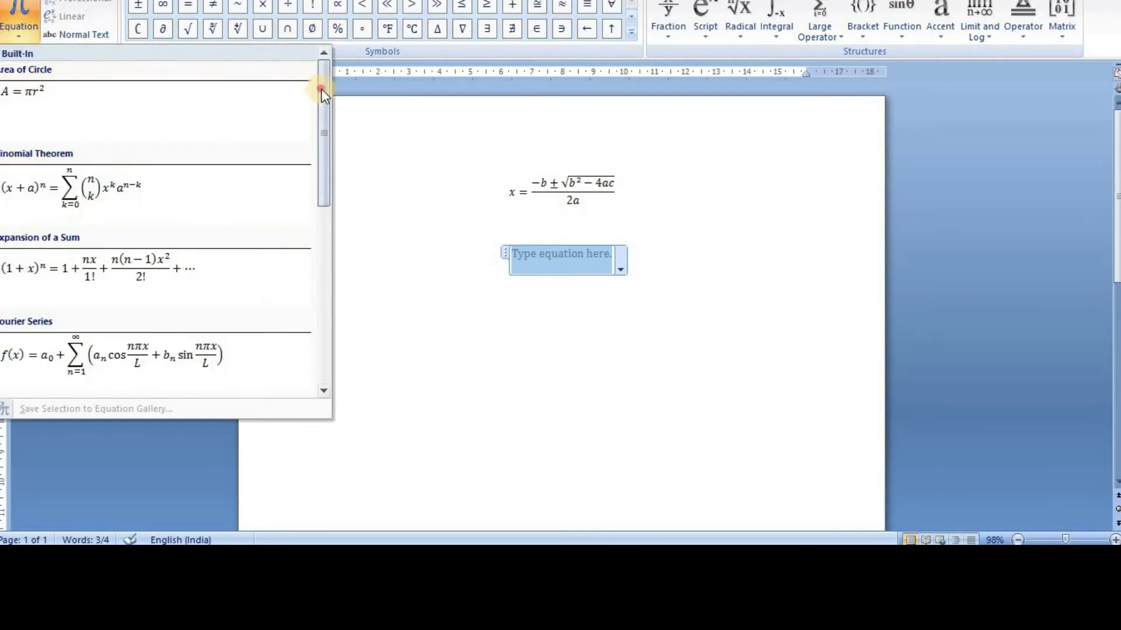
{"action": "left_click_drag", "start_coordinate": [321, 89], "coordinate": [309, 300]}
{"action": "mouse_move", "coordinate": [318, 238]}
{"action": "left_mouse_down"}
{"action": "mouse_move", "coordinate": [332, 86]}
{"action": "mouse_move", "coordinate": [432, 133]}
{"action": "left_mouse_up"}
{"action": "left_click", "coordinate": [554, 258]}
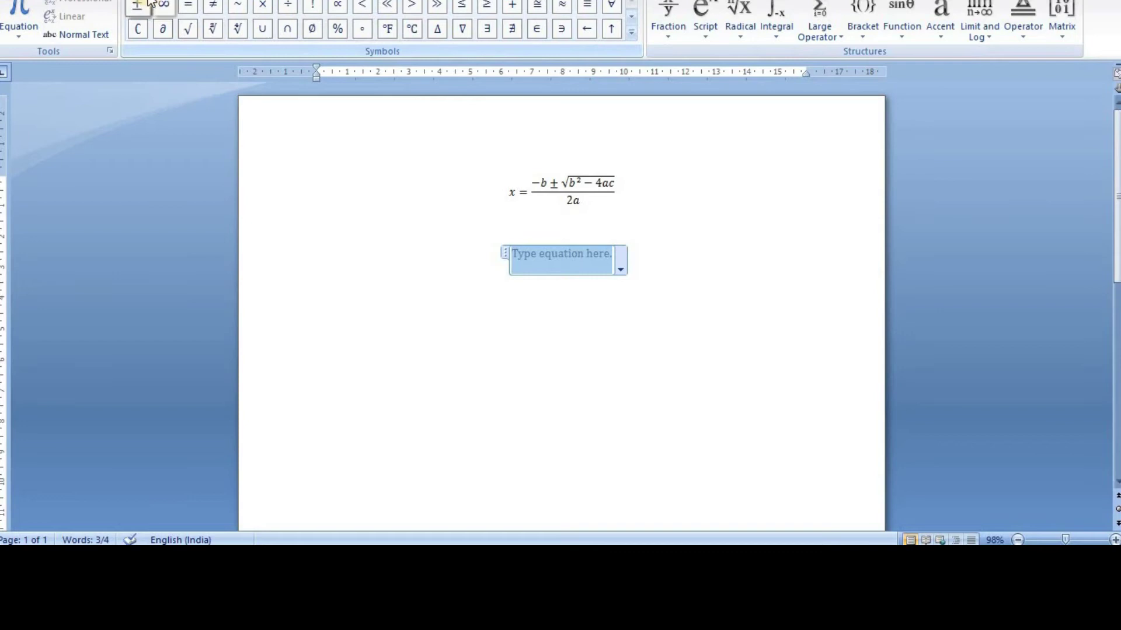
{"action": "left_click", "coordinate": [631, 34]}
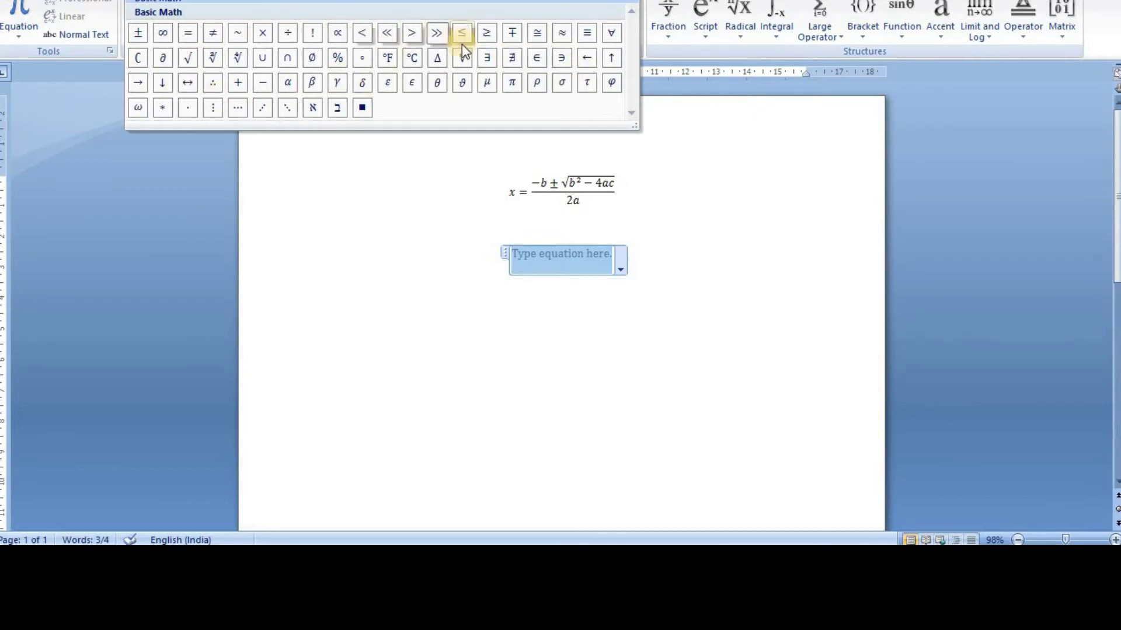
{"action": "left_click", "coordinate": [681, 148]}
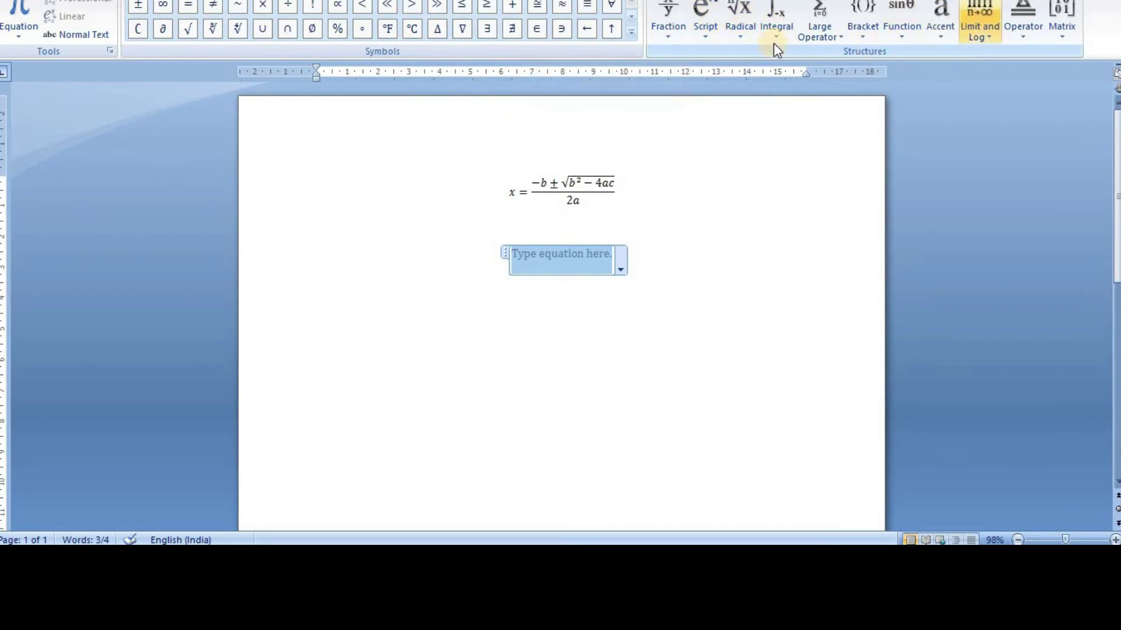
- Fill the empty equation with a stacked fraction 3/5 and start a new line
{"action": "left_click", "coordinate": [668, 40]}
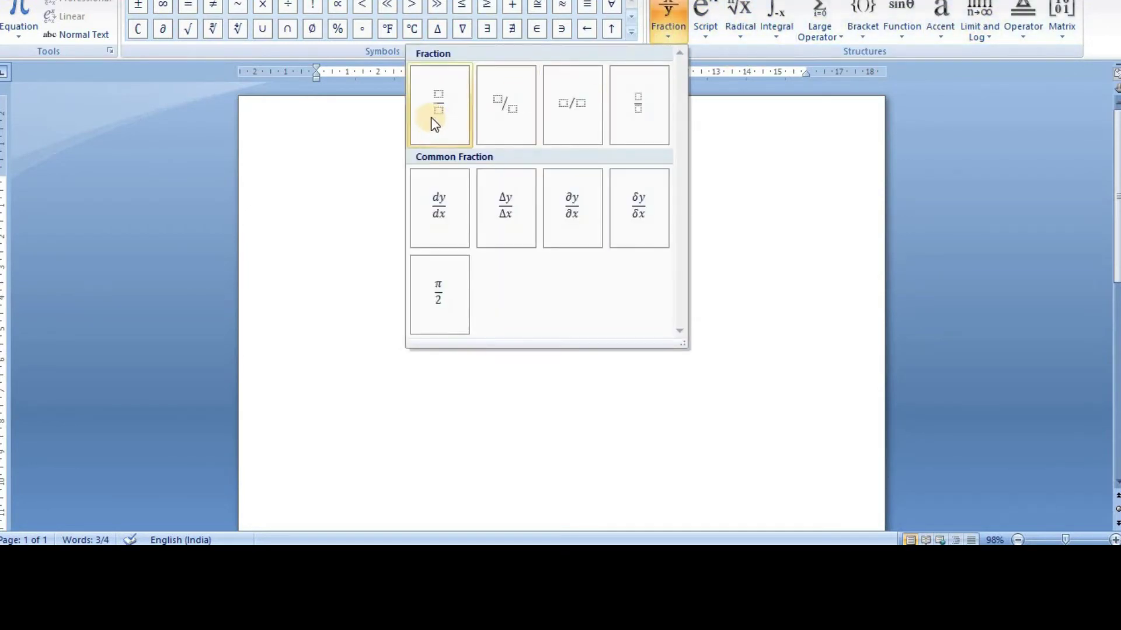
{"action": "left_click", "coordinate": [434, 111]}
{"action": "left_click", "coordinate": [560, 252]}
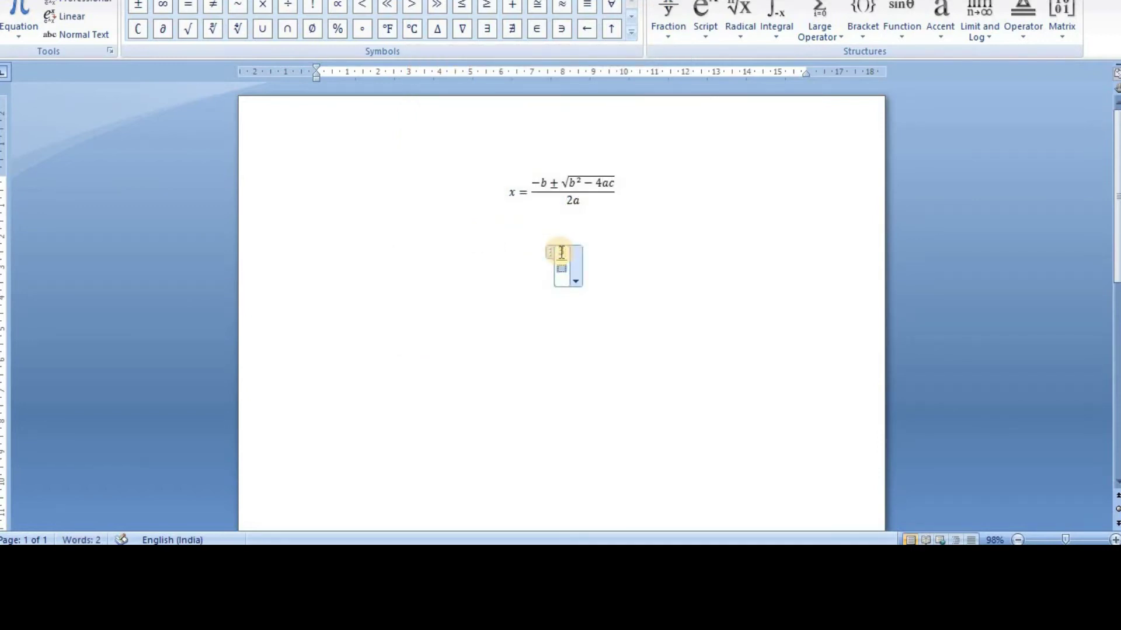
{"action": "type", "text": "3"}
{"action": "key", "text": "Down"}
{"action": "type", "text": "5"}
{"action": "left_click", "coordinate": [607, 282]}
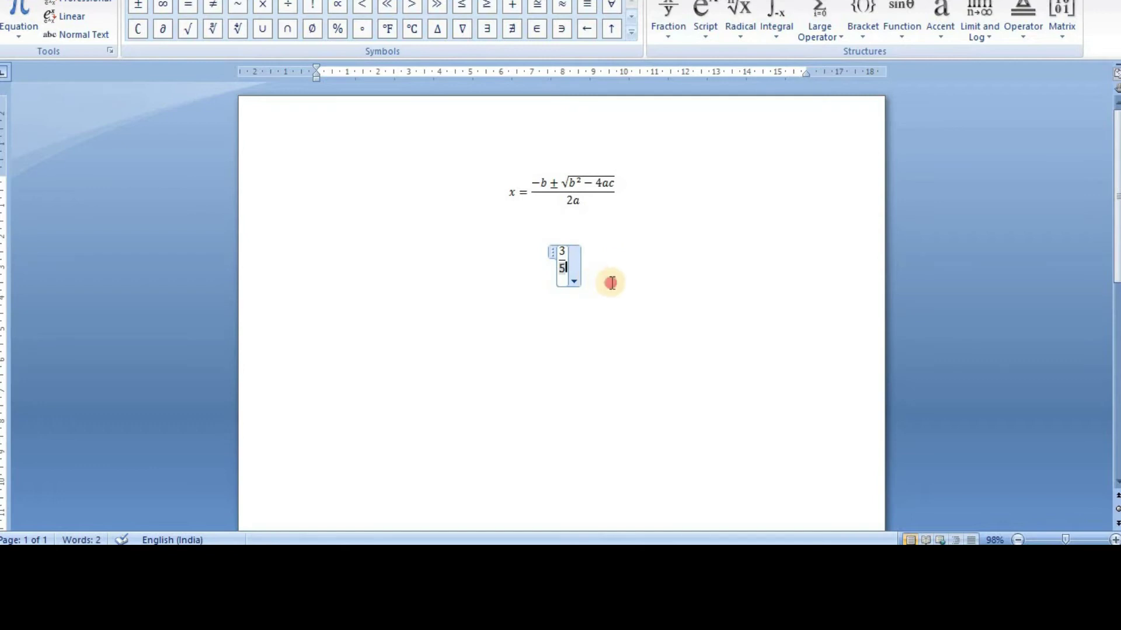
{"action": "key", "text": "Return"}
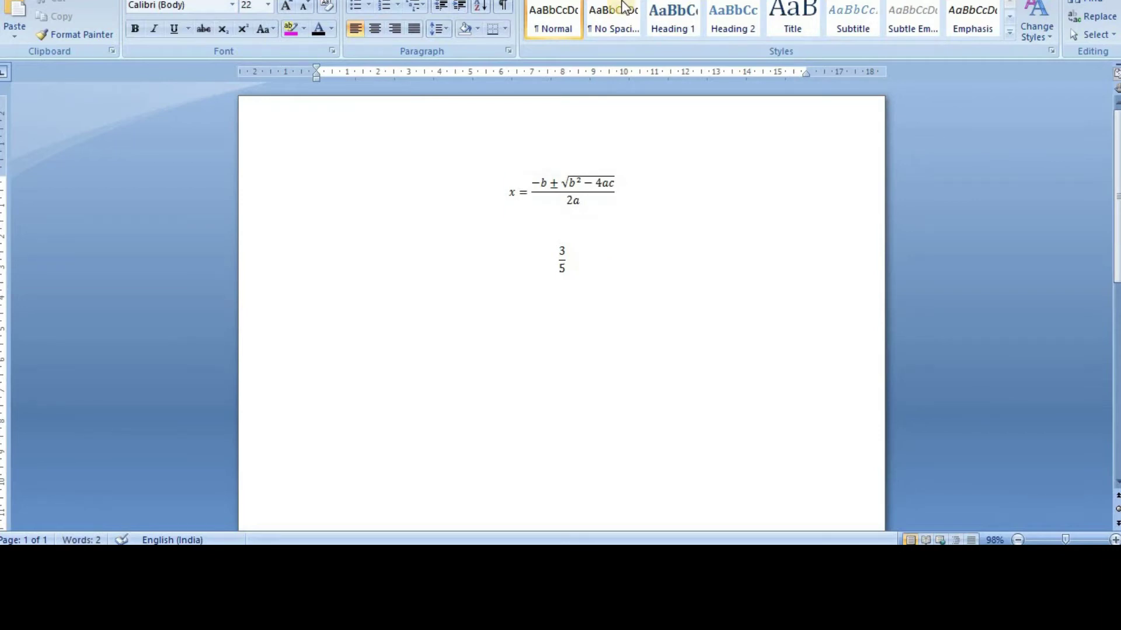
- Insert a new equation containing the dy/dx common fraction and add a line below it
{"action": "left_click", "coordinate": [197, 3]}
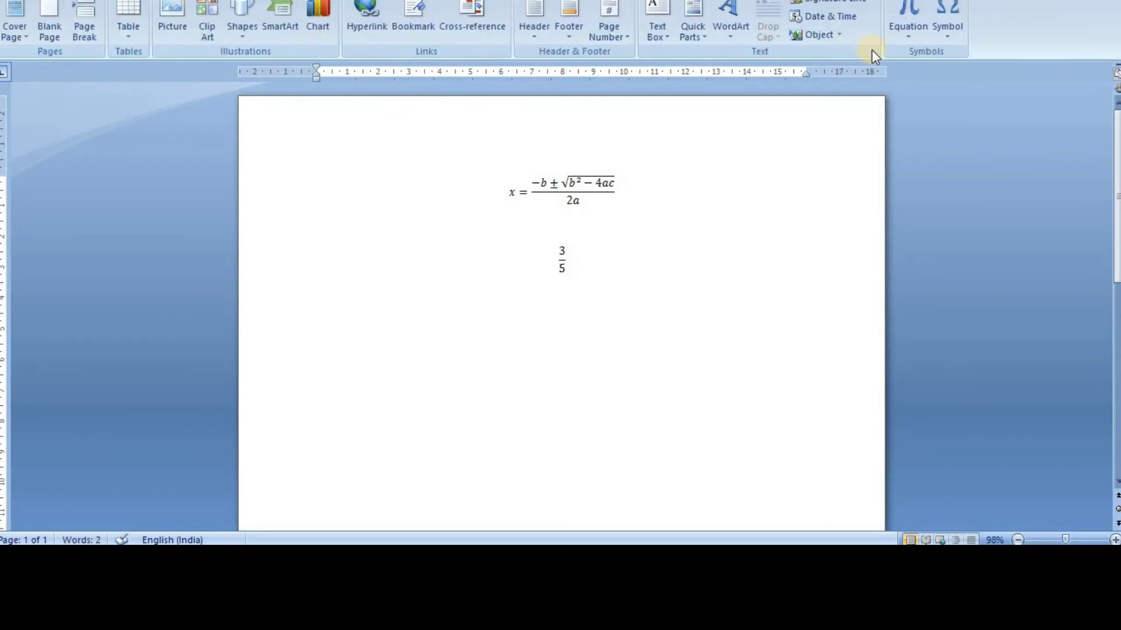
{"action": "left_click", "coordinate": [907, 29]}
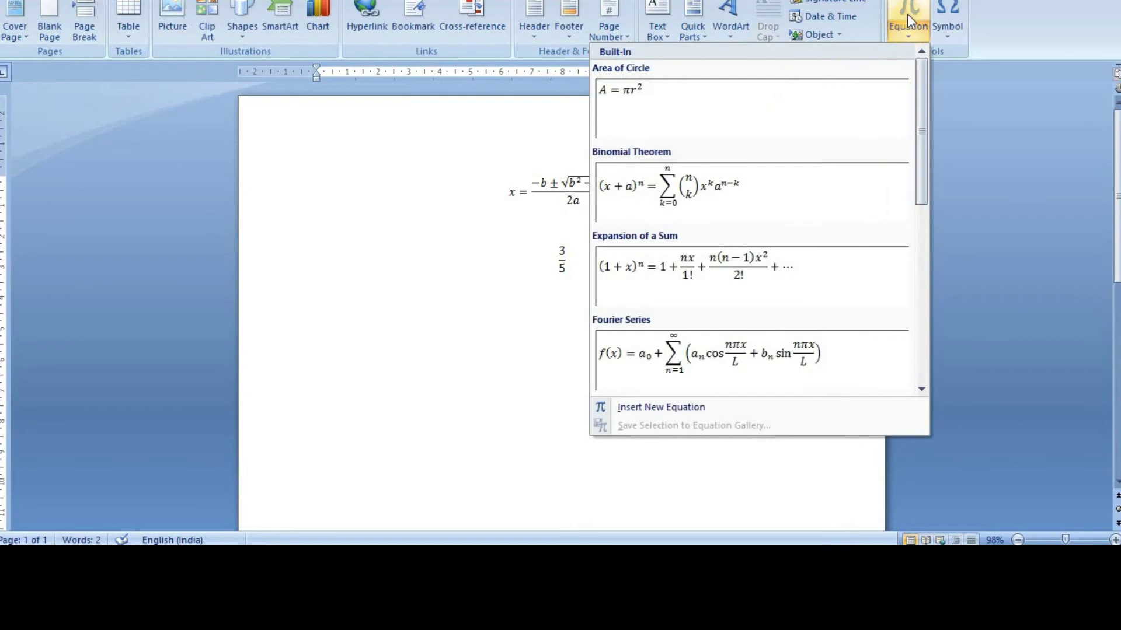
{"action": "left_click", "coordinate": [907, 14]}
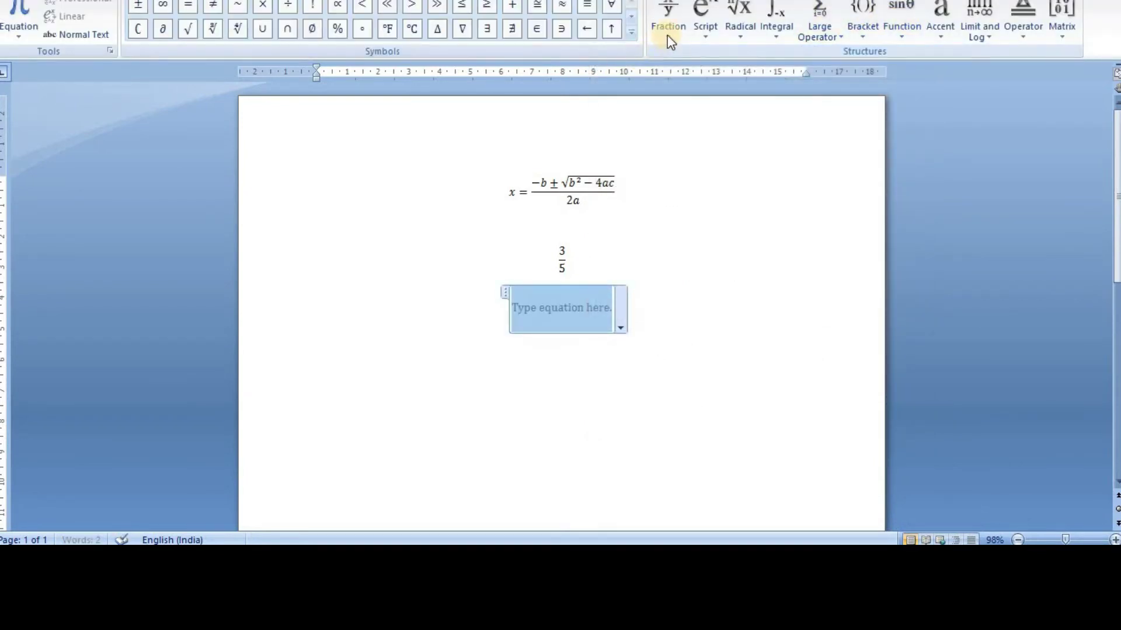
{"action": "left_click", "coordinate": [669, 35]}
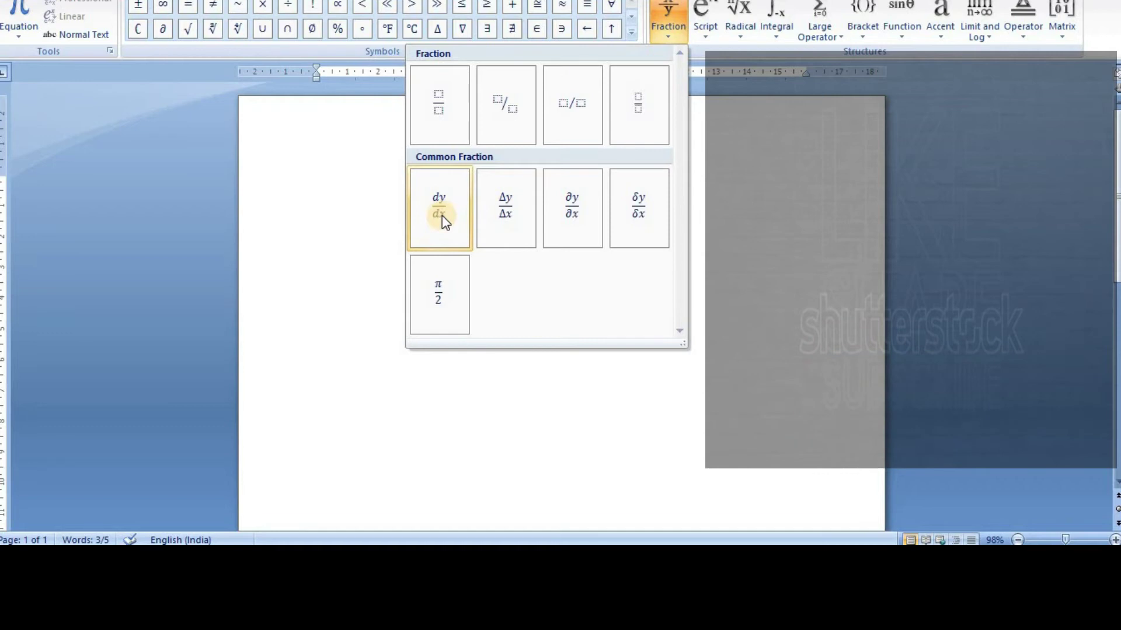
{"action": "left_click", "coordinate": [442, 216]}
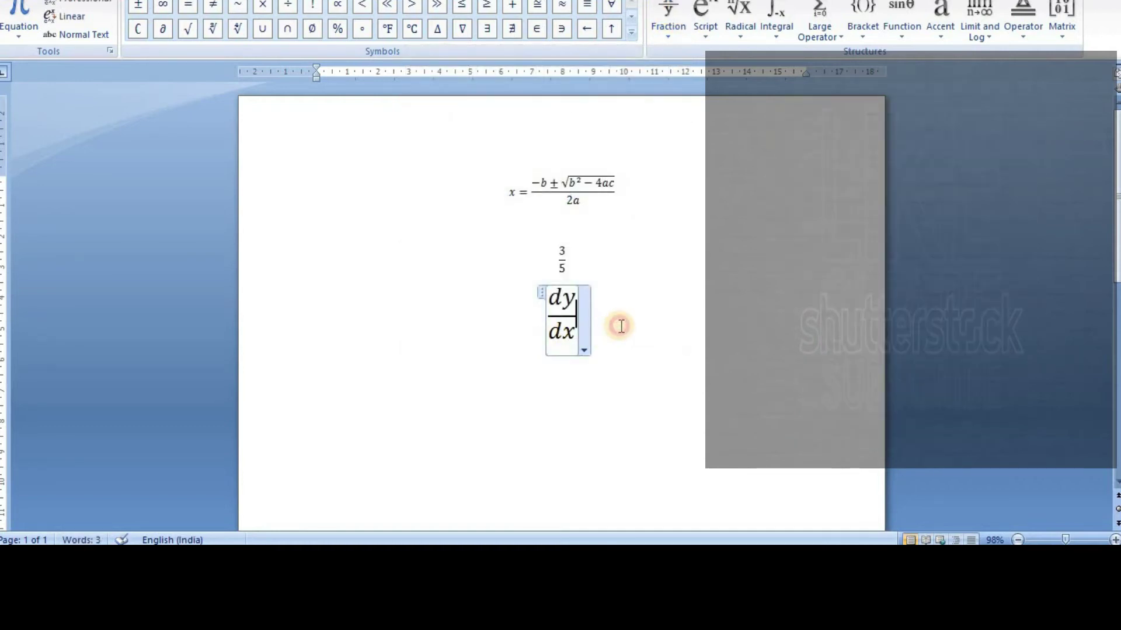
{"action": "left_click", "coordinate": [620, 326]}
{"action": "key", "text": "Return"}
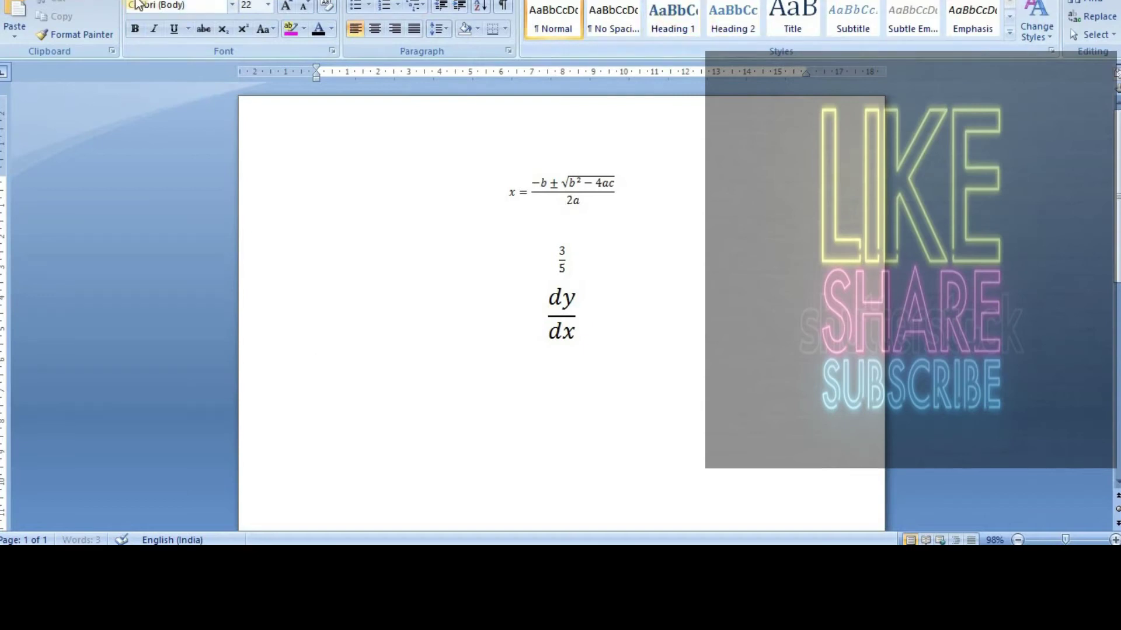
{"action": "scroll", "coordinate": [599, 30], "scroll_direction": "down", "scroll_amount": 1}
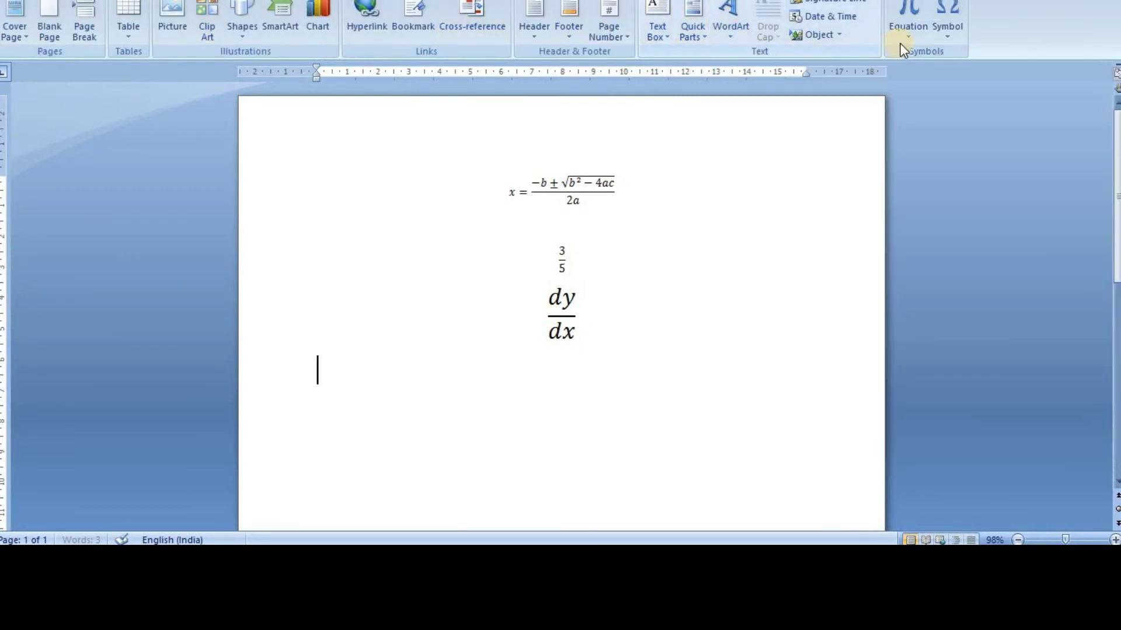
- Start the next equation with the Δy/Δx fraction, then add + and the π/2 fraction
{"action": "left_click", "coordinate": [902, 38]}
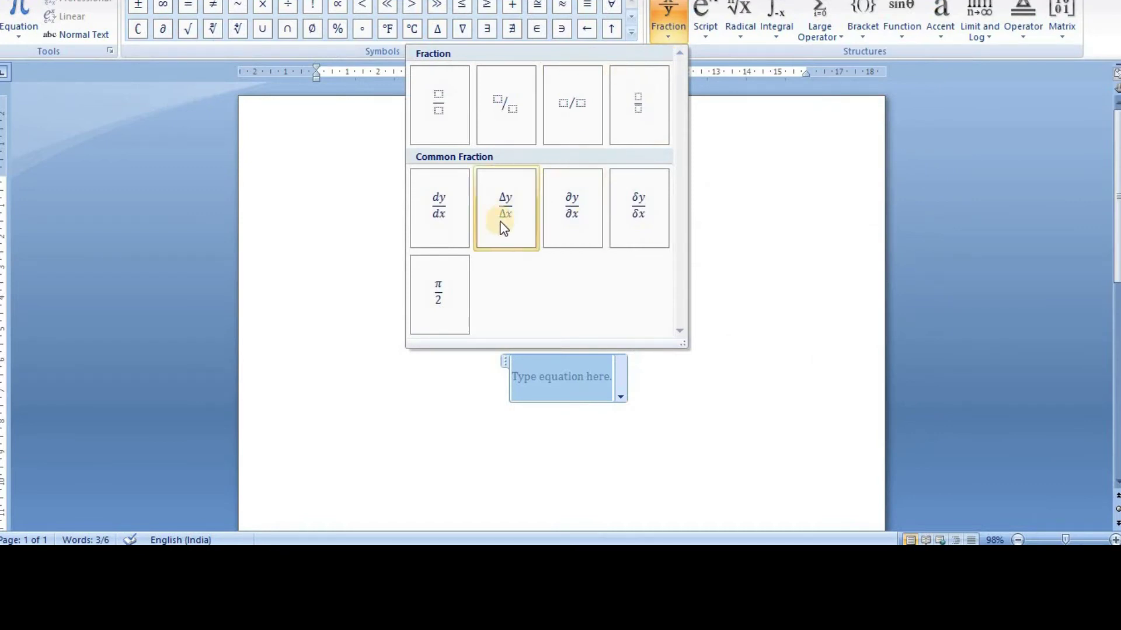
{"action": "left_click", "coordinate": [524, 213]}
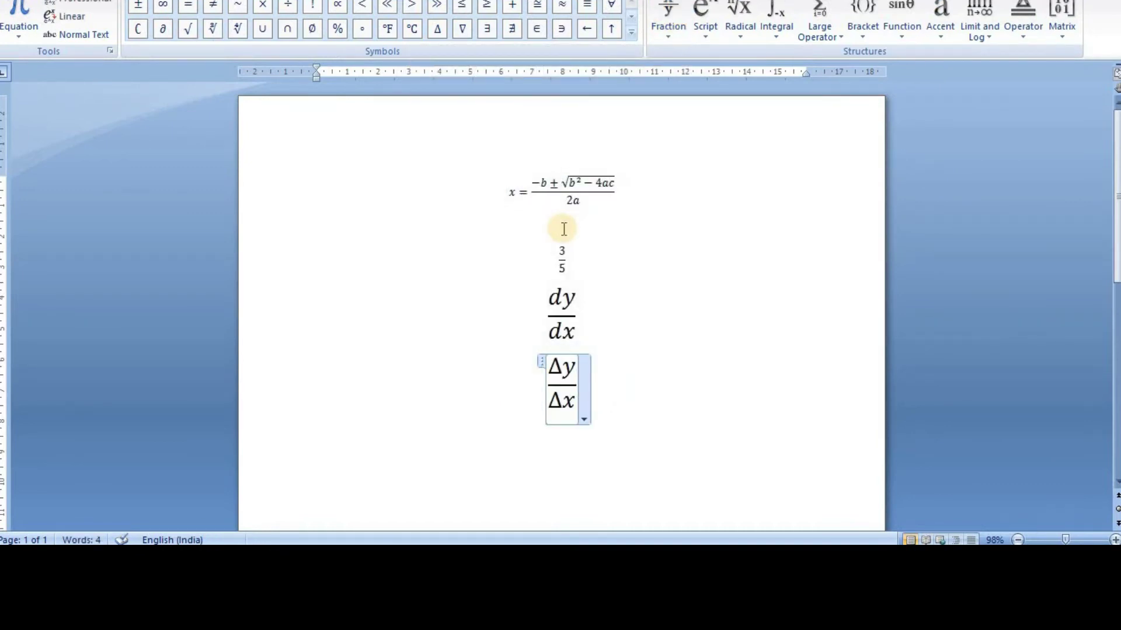
{"action": "type", "text": "+"}
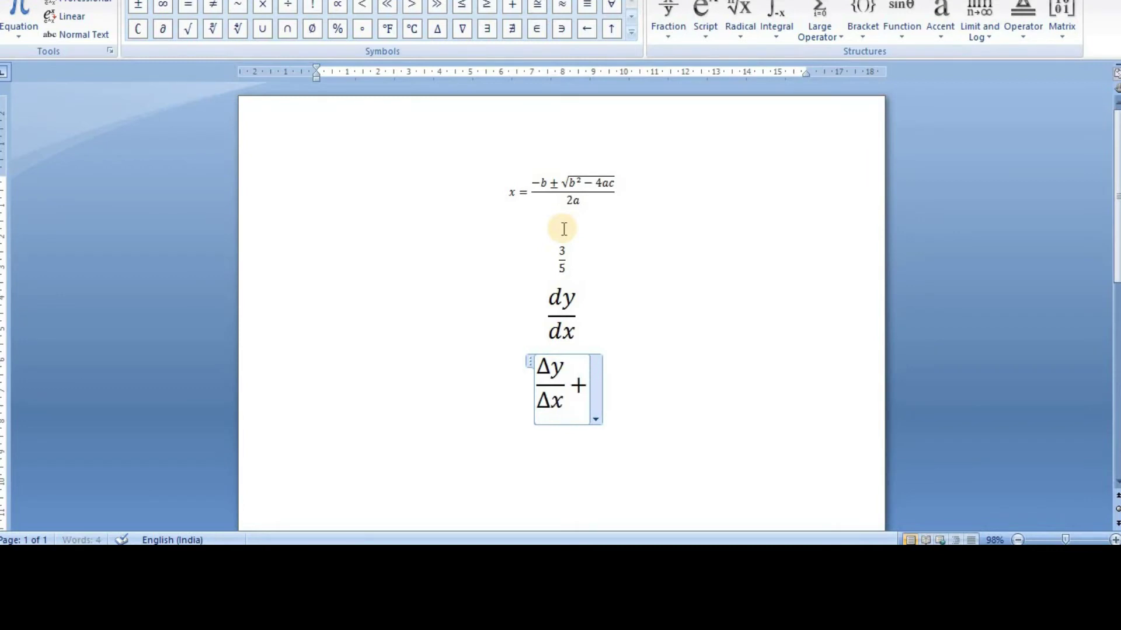
{"action": "left_click", "coordinate": [673, 36]}
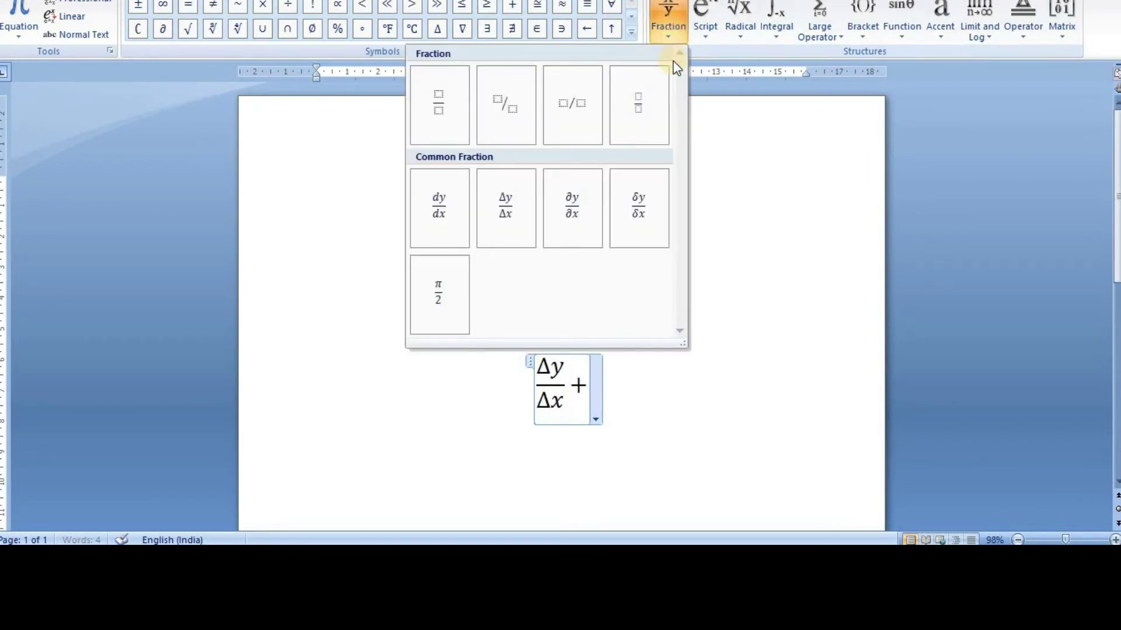
{"action": "left_click", "coordinate": [449, 292]}
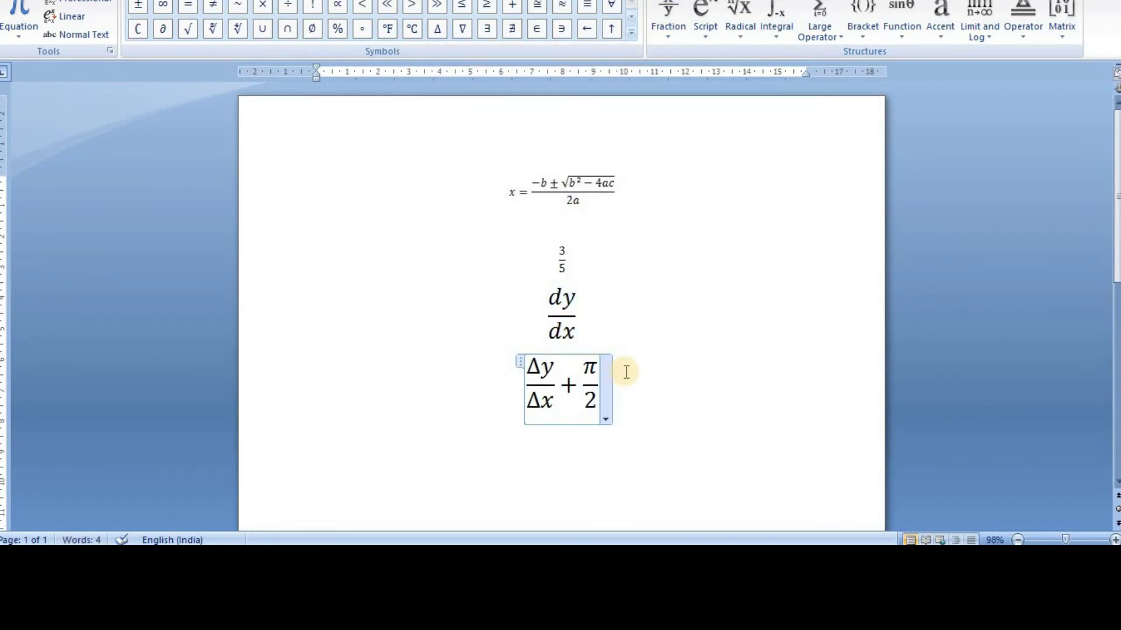
- Append + x² + to the equation using a superscript template with base x and exponent 2
{"action": "type", "text": "+"}
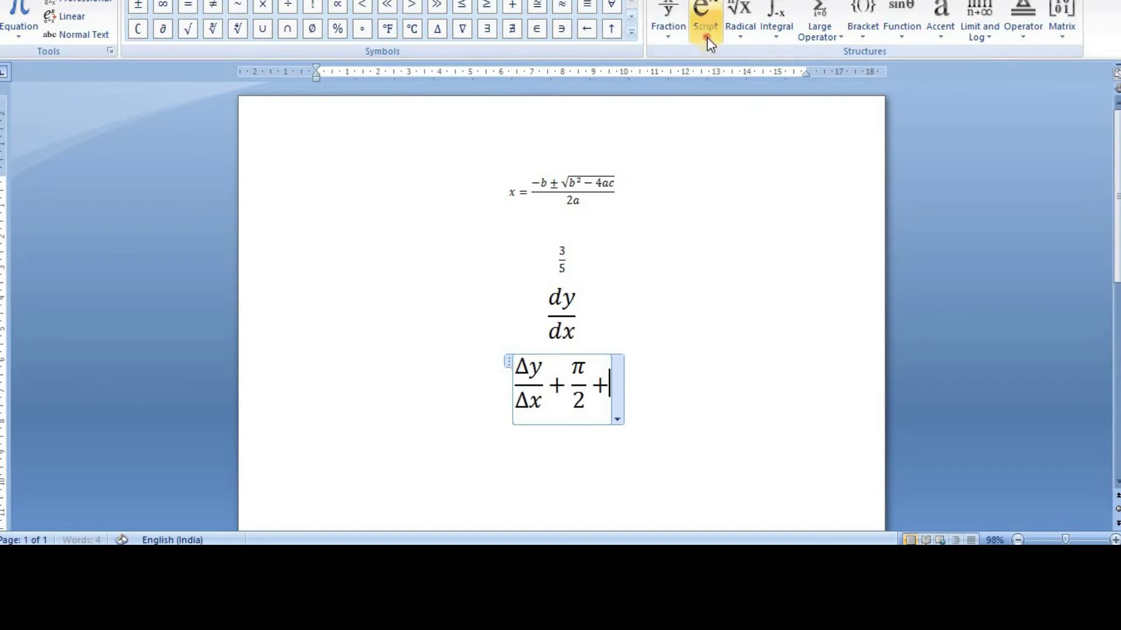
{"action": "left_click", "coordinate": [706, 37]}
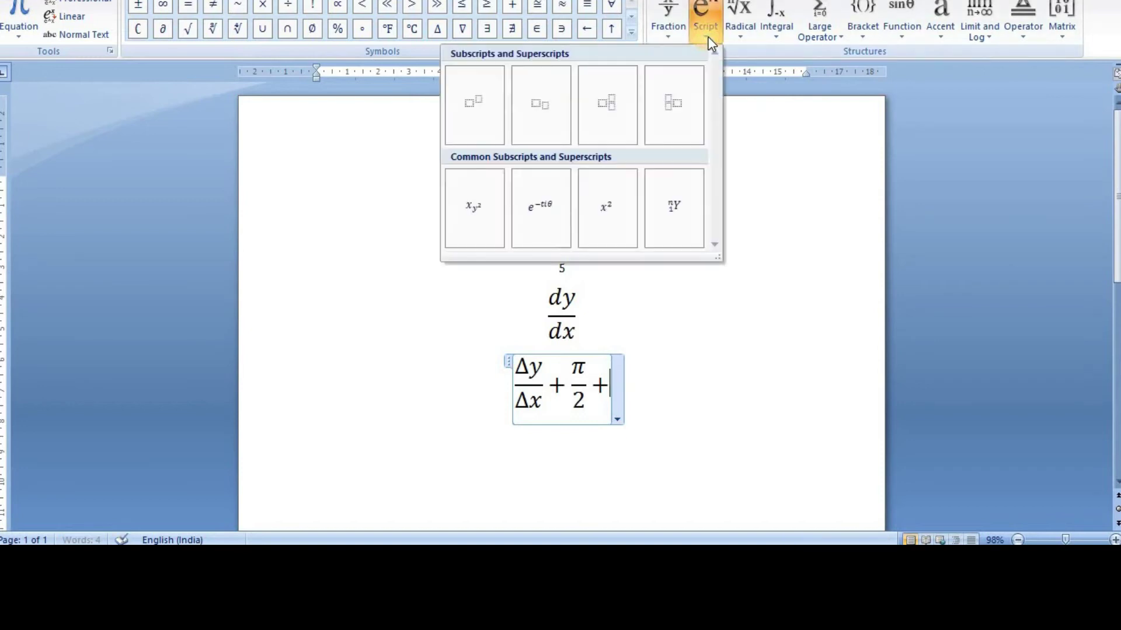
{"action": "left_click", "coordinate": [475, 110]}
{"action": "left_click", "coordinate": [602, 384]}
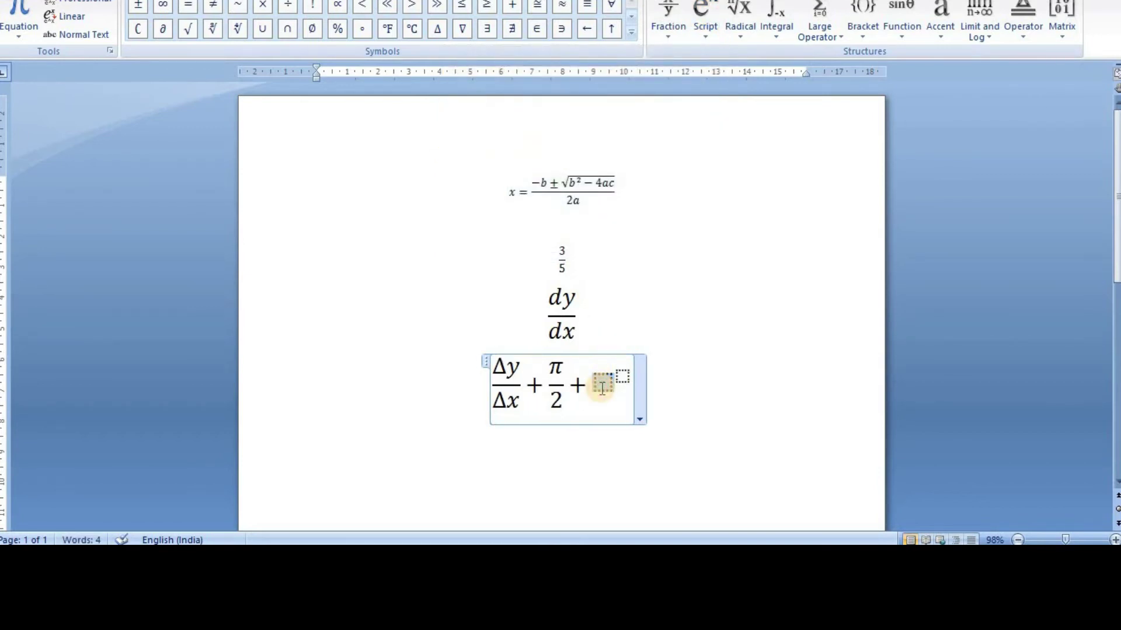
{"action": "type", "text": "x"}
{"action": "key", "text": "Right"}
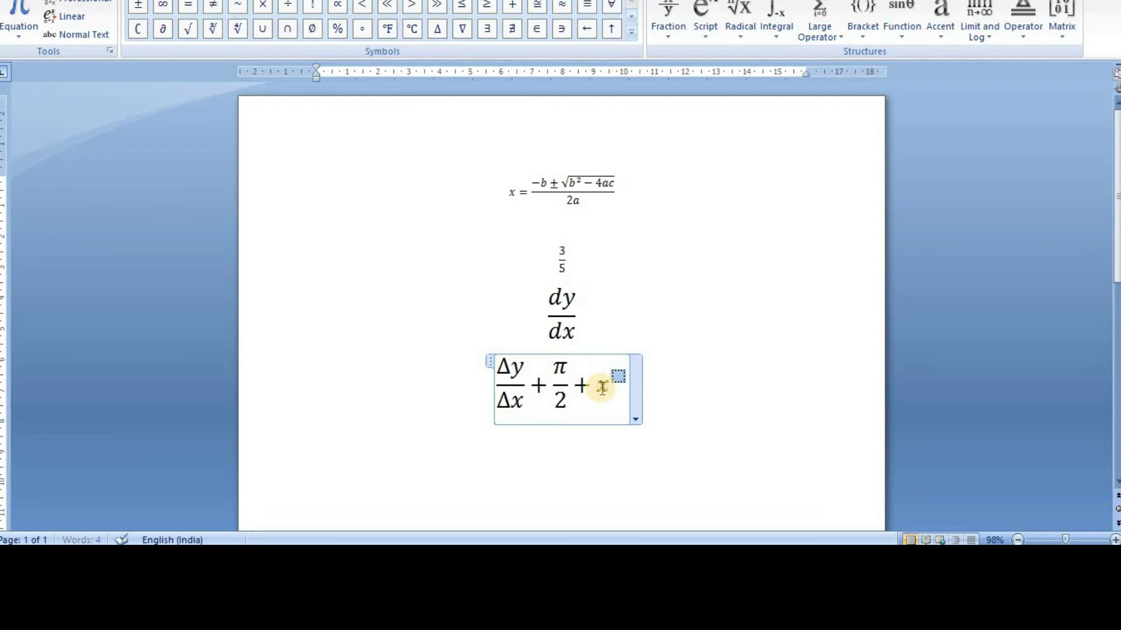
{"action": "type", "text": "^2"}
{"action": "key", "text": "Right"}
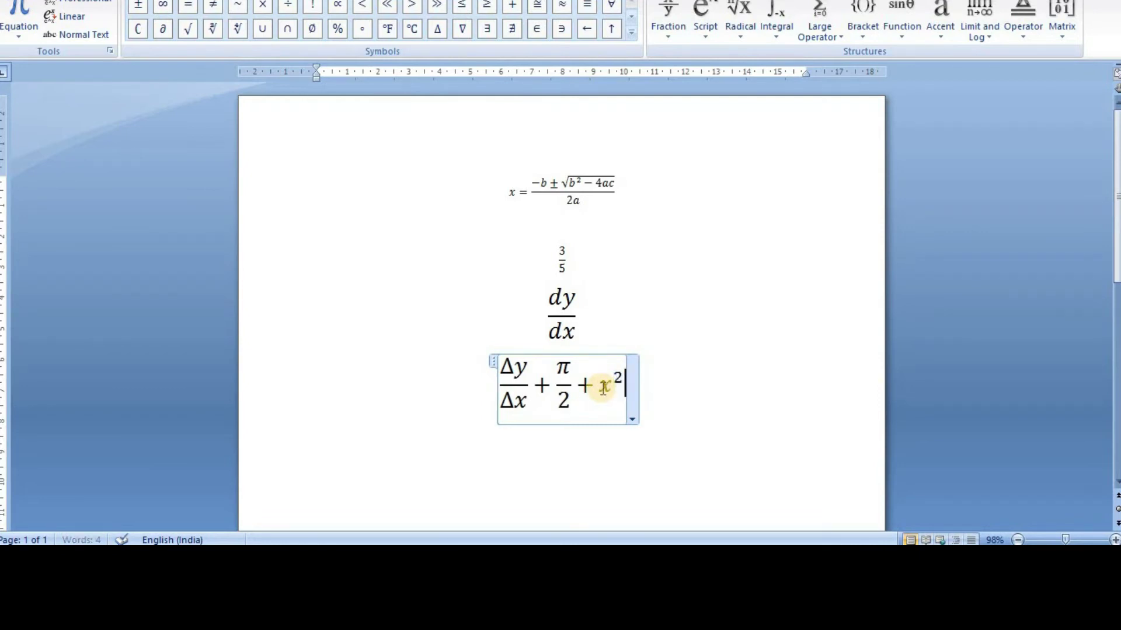
{"action": "type", "text": "+"}
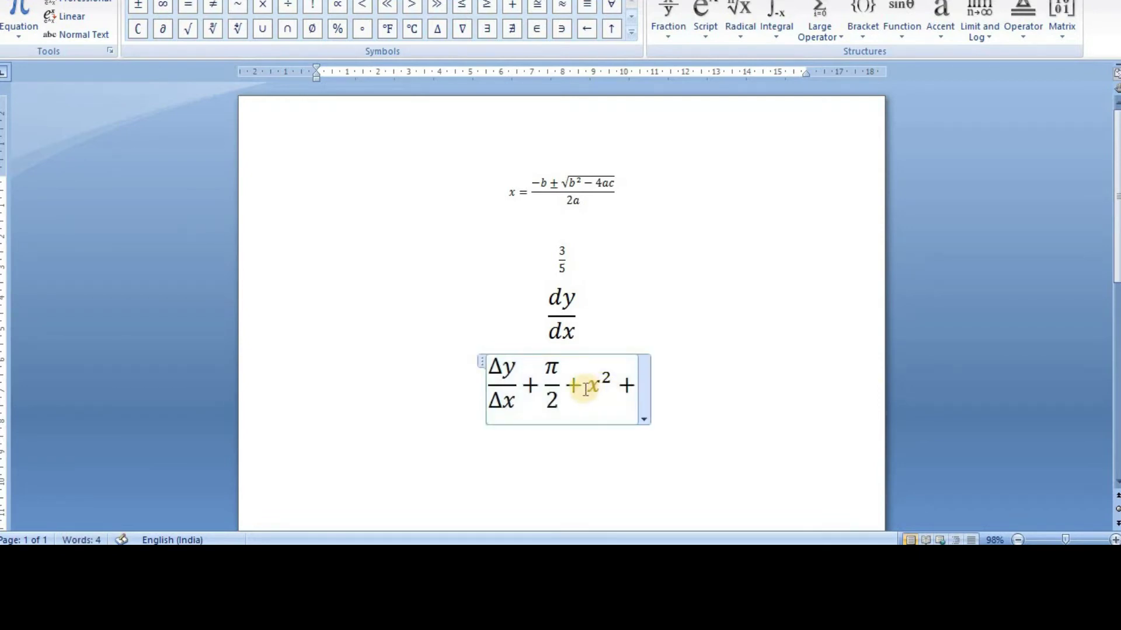
{"action": "left_click", "coordinate": [706, 37]}
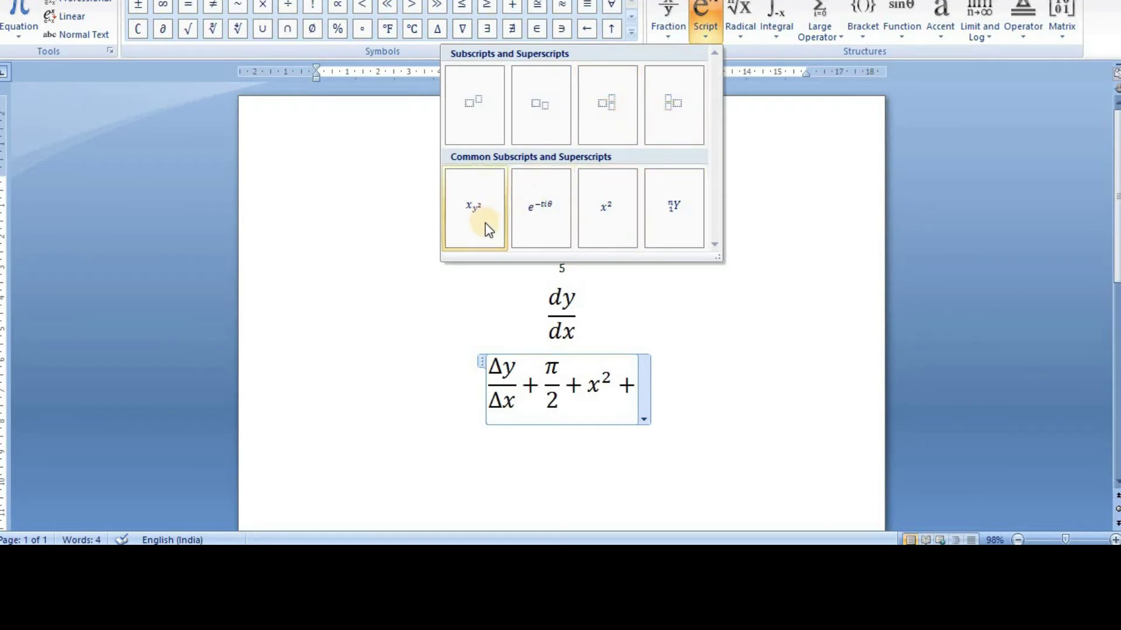
- Browse the Radical, Integral, Large Operator and Bracket template galleries without inserting anything
{"action": "left_click", "coordinate": [741, 36]}
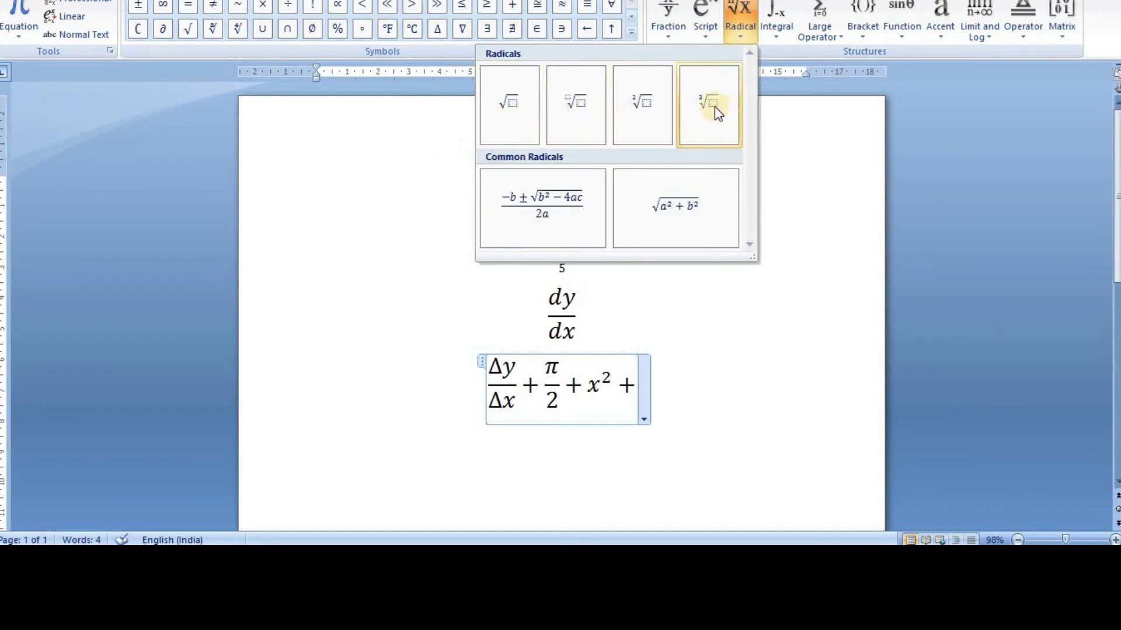
{"action": "left_click", "coordinate": [774, 37]}
{"action": "left_click_drag", "start_coordinate": [786, 94], "coordinate": [769, 306]}
{"action": "left_click_drag", "start_coordinate": [778, 180], "coordinate": [781, 67]}
{"action": "left_click", "coordinate": [843, 37]}
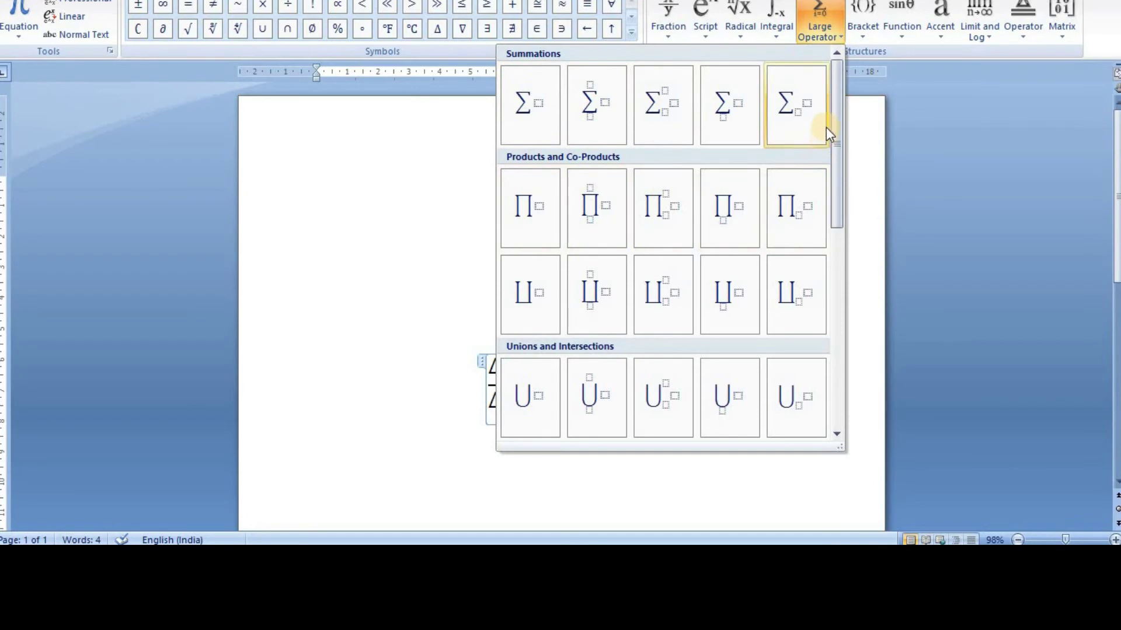
{"action": "mouse_move", "coordinate": [836, 93]}
{"action": "left_mouse_down"}
{"action": "mouse_move", "coordinate": [858, 214]}
{"action": "mouse_move", "coordinate": [855, 321]}
{"action": "mouse_move", "coordinate": [835, 77]}
{"action": "left_mouse_up"}
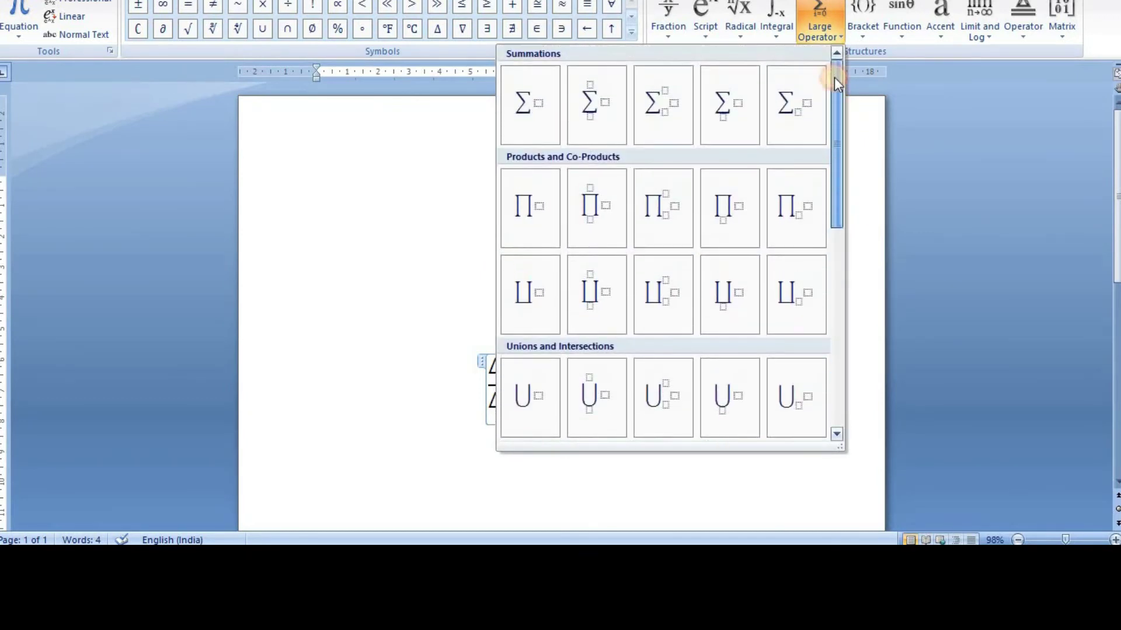
{"action": "left_click", "coordinate": [864, 39]}
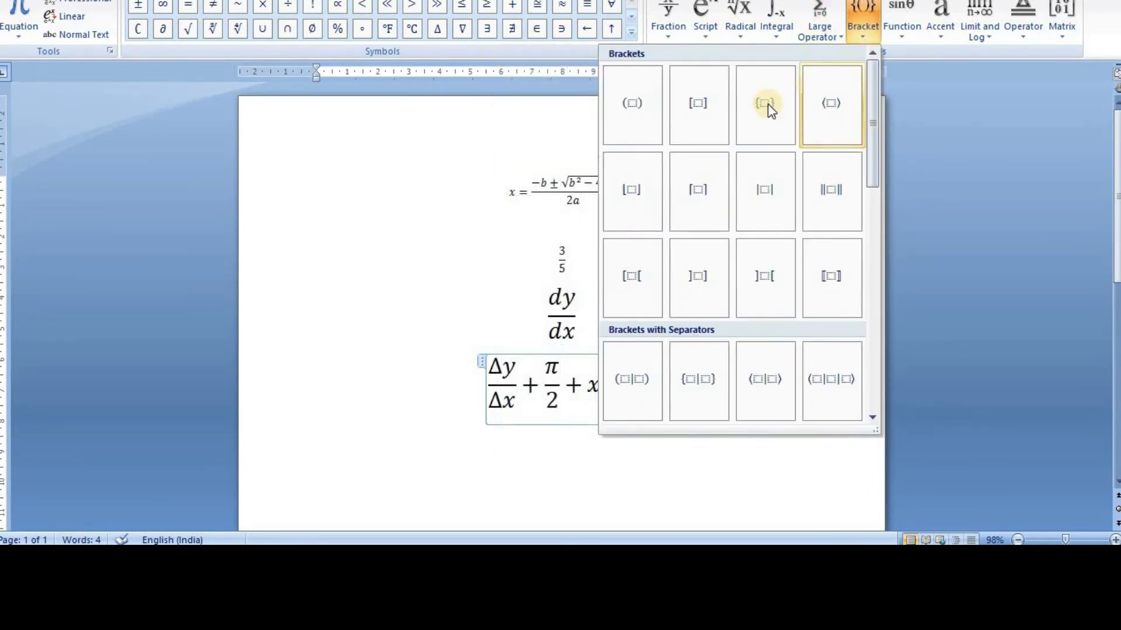
{"action": "left_click_drag", "start_coordinate": [873, 106], "coordinate": [882, 150]}
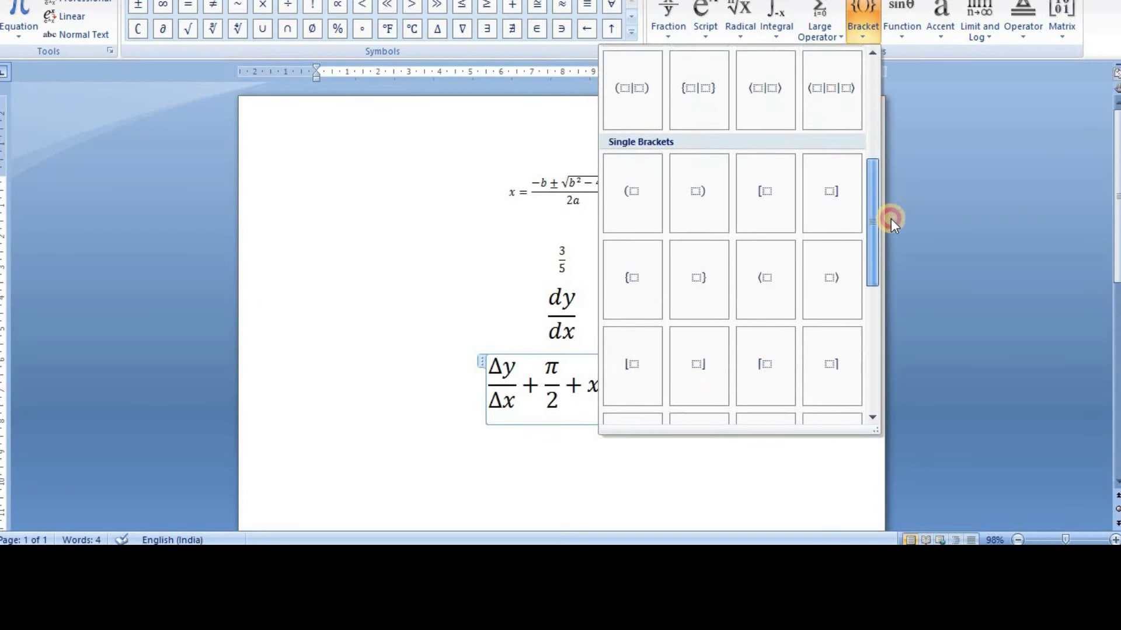
{"action": "left_click_drag", "start_coordinate": [882, 149], "coordinate": [890, 332]}
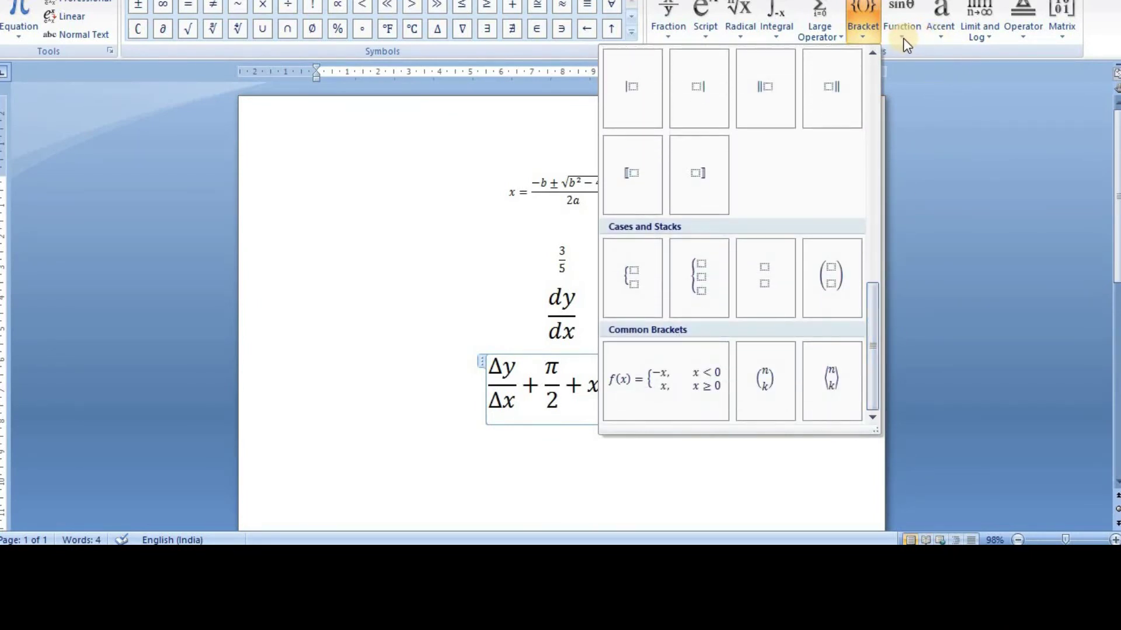
- Append the inverse sine function sin⁻¹ from the Function gallery's Inverse Functions
{"action": "left_click", "coordinate": [903, 38]}
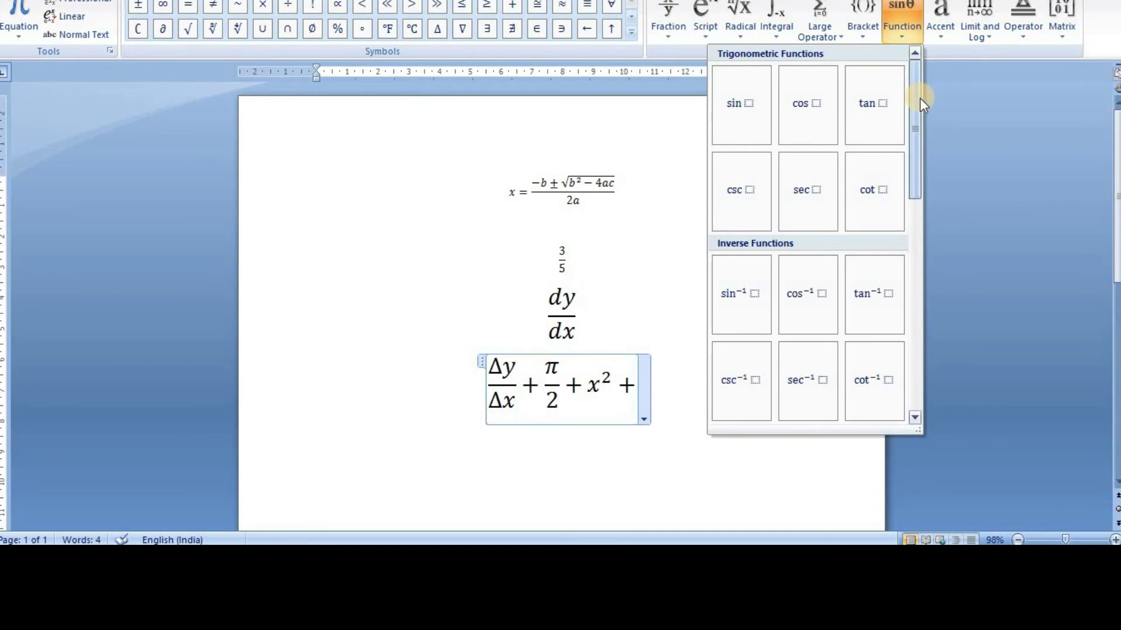
{"action": "left_click_drag", "start_coordinate": [920, 99], "coordinate": [923, 137]}
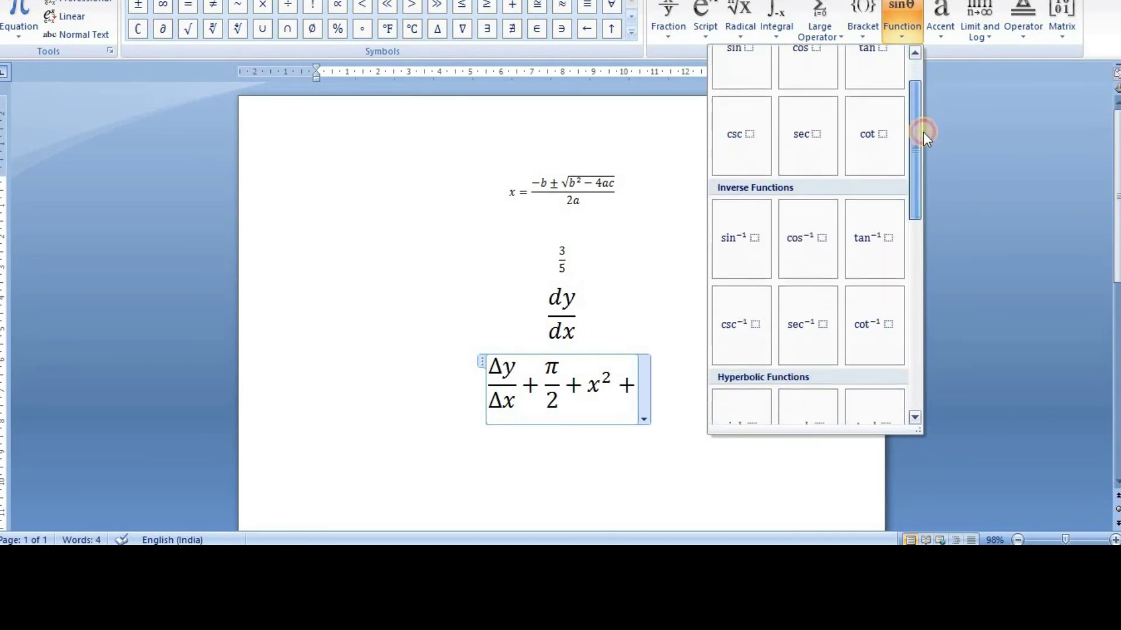
{"action": "left_click", "coordinate": [740, 202]}
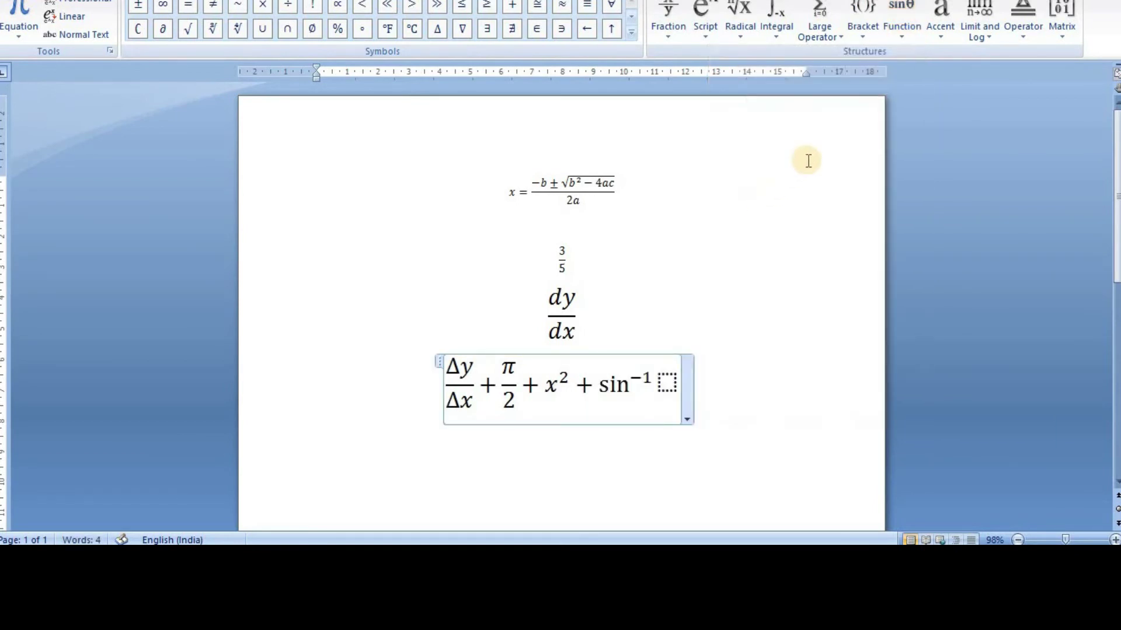
- Browse the Accent, Limit and Log, and Operator template galleries
{"action": "left_click", "coordinate": [905, 39]}
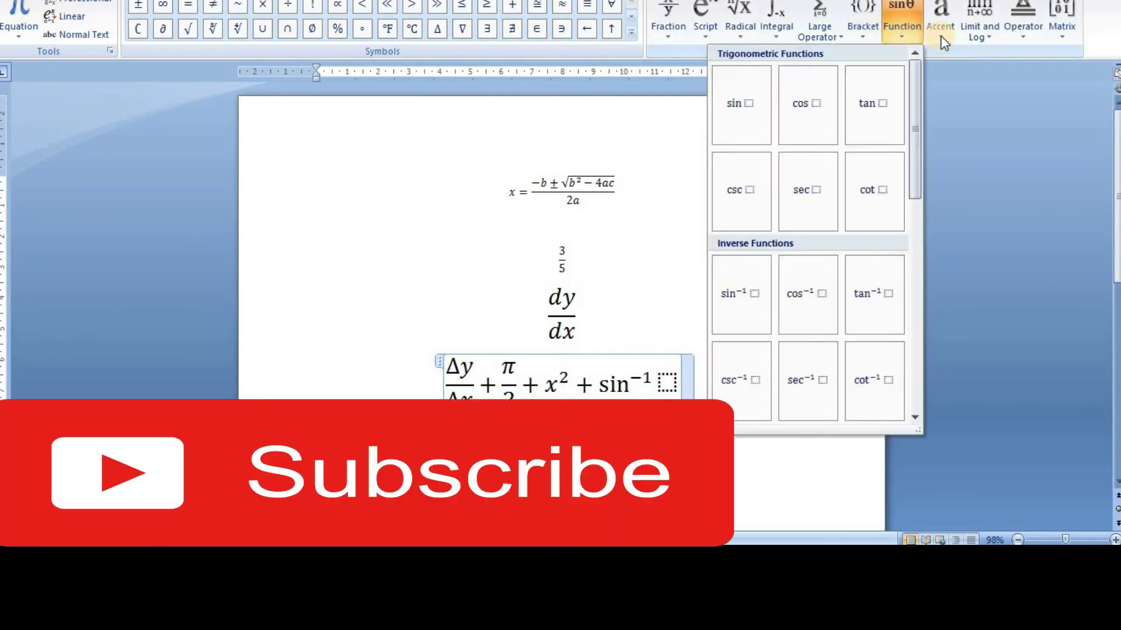
{"action": "left_click", "coordinate": [940, 36]}
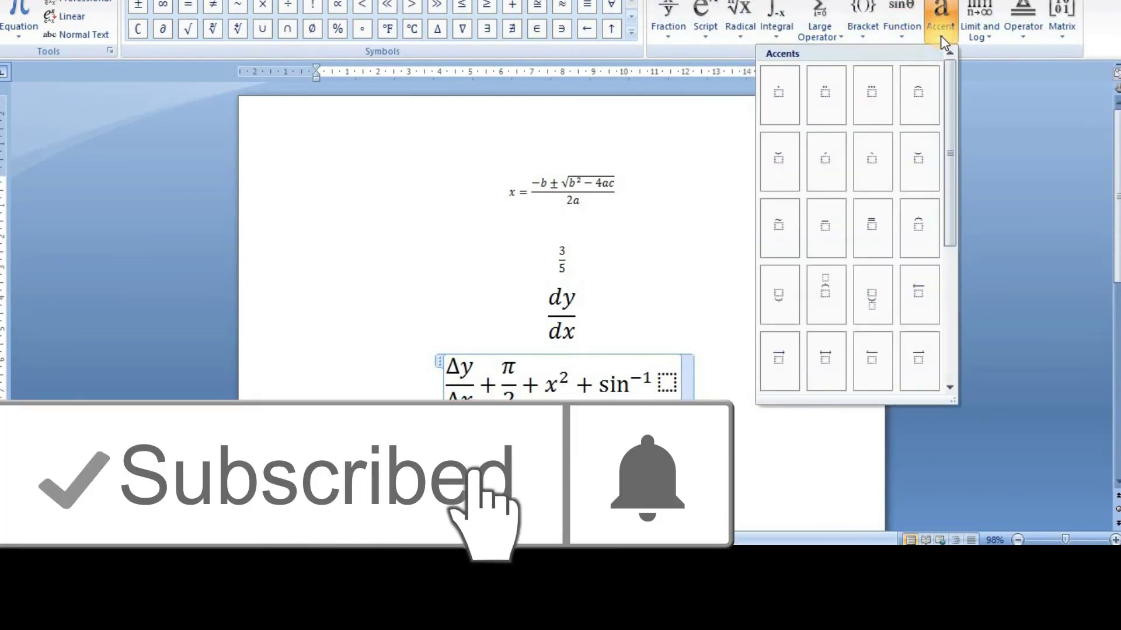
{"action": "left_click_drag", "start_coordinate": [949, 76], "coordinate": [971, 257]}
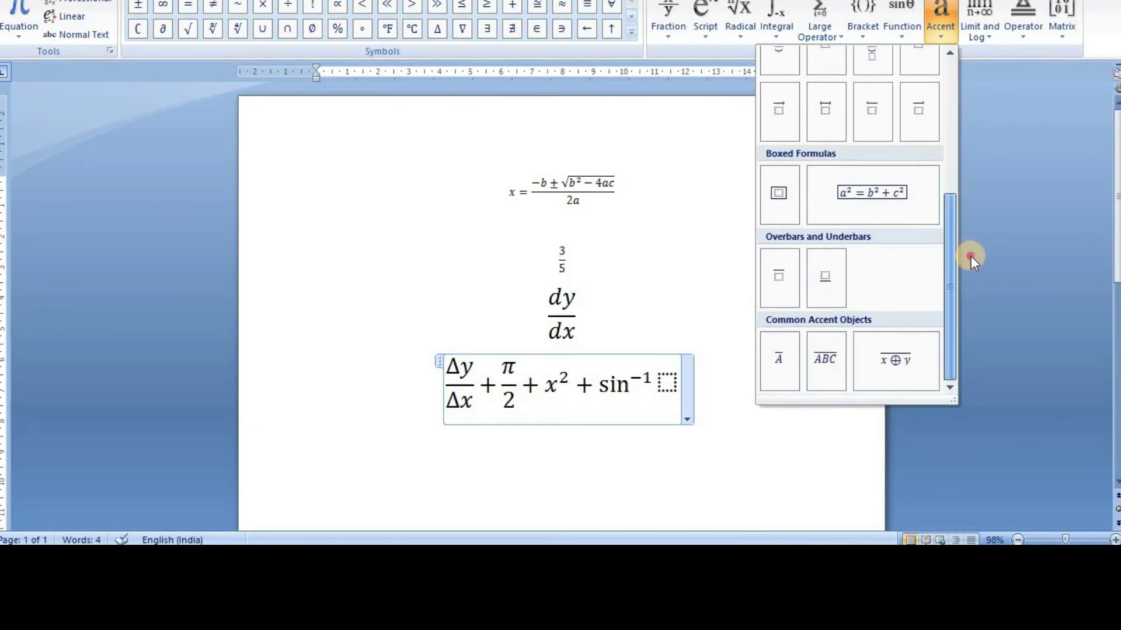
{"action": "left_click", "coordinate": [989, 32]}
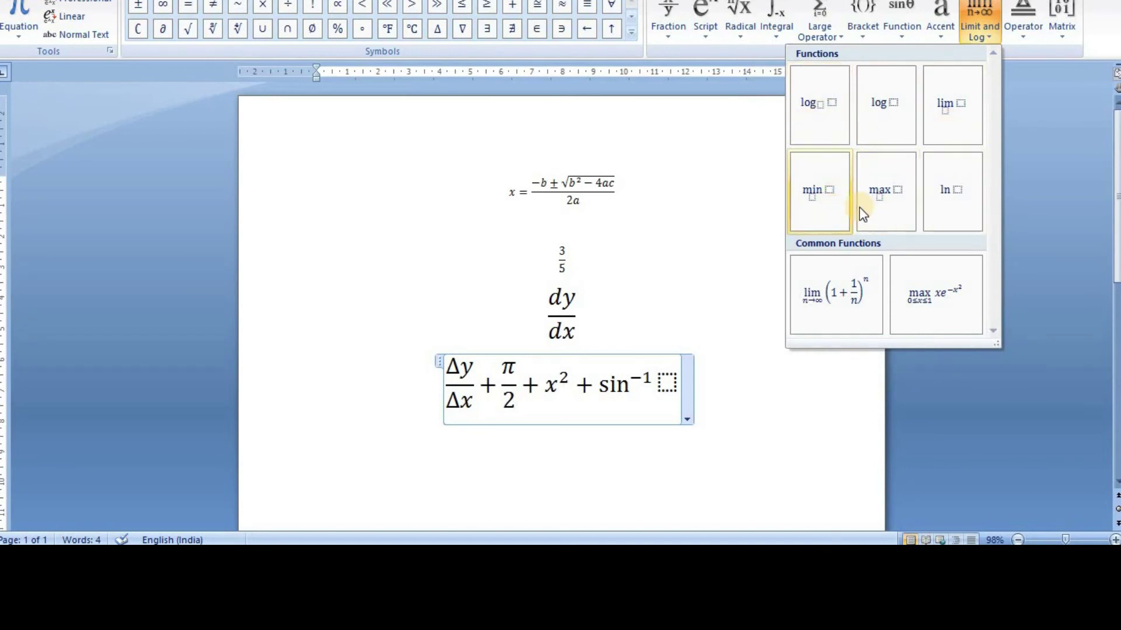
{"action": "left_click", "coordinate": [1025, 37]}
{"action": "left_click_drag", "start_coordinate": [1035, 91], "coordinate": [1043, 165]}
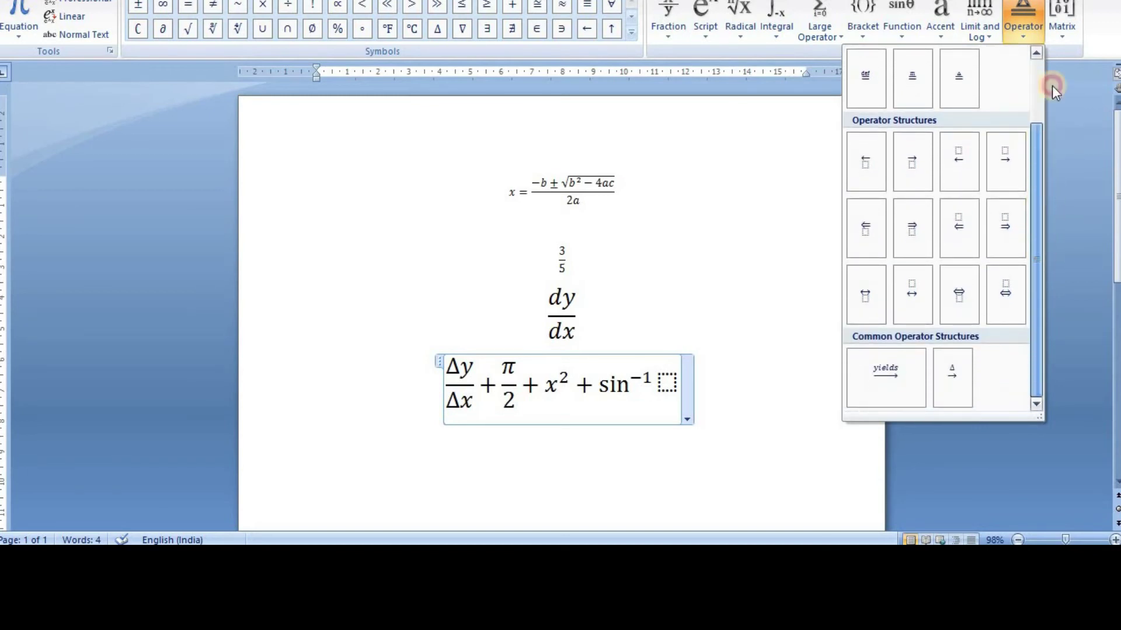
- Append a 2×2 matrix enclosed in vertical bars from the Matrix gallery
{"action": "left_click", "coordinate": [1060, 39]}
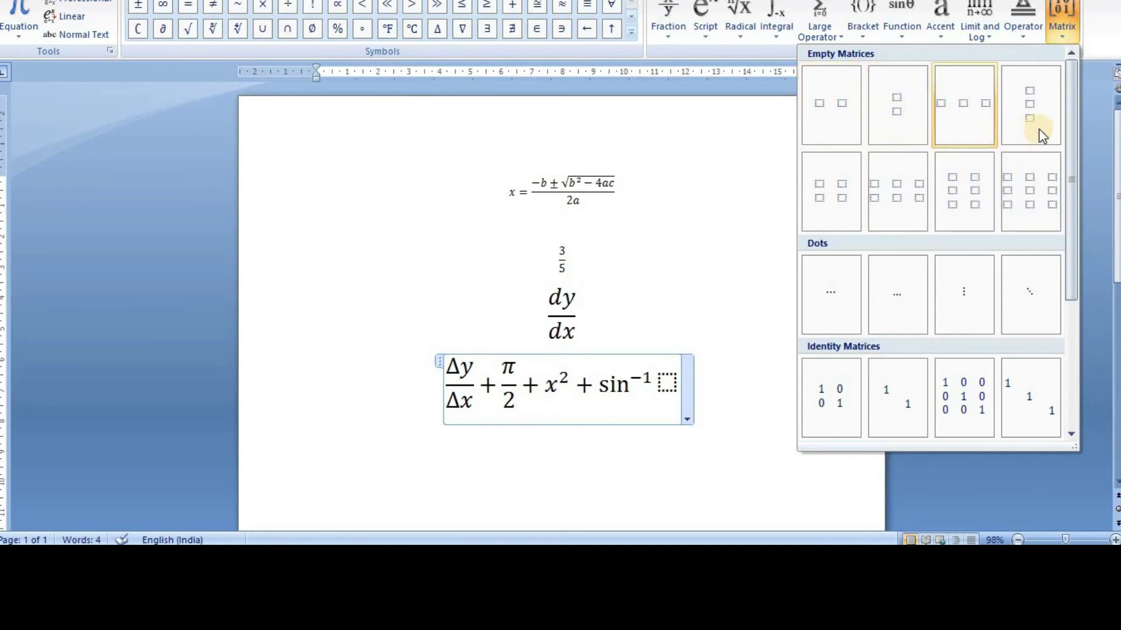
{"action": "left_click_drag", "start_coordinate": [1074, 140], "coordinate": [1075, 259]}
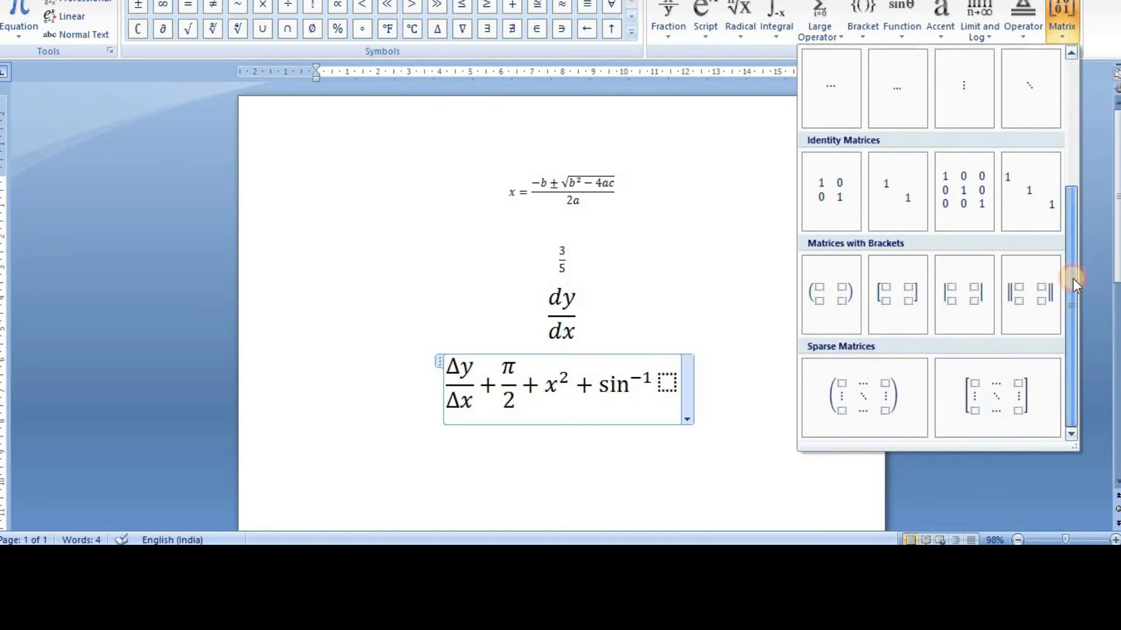
{"action": "left_click", "coordinate": [965, 303]}
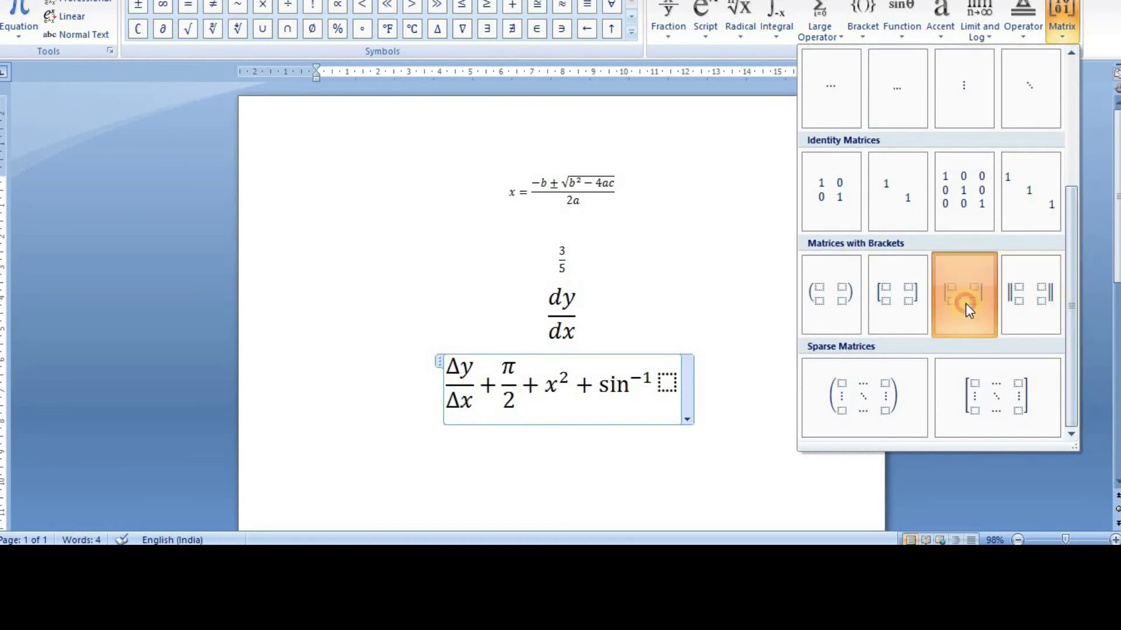
- Leave the matrix equation, insert a new empty equation with Alt+=, and expand the symbol gallery
{"action": "left_click", "coordinate": [763, 396]}
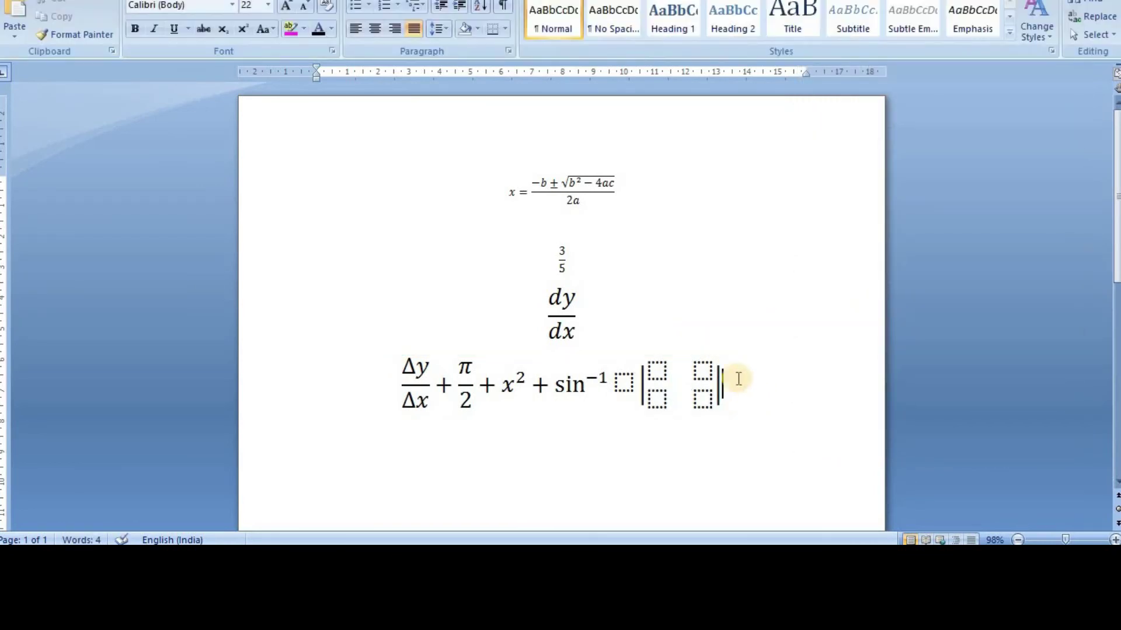
{"action": "key", "text": "alt+equal"}
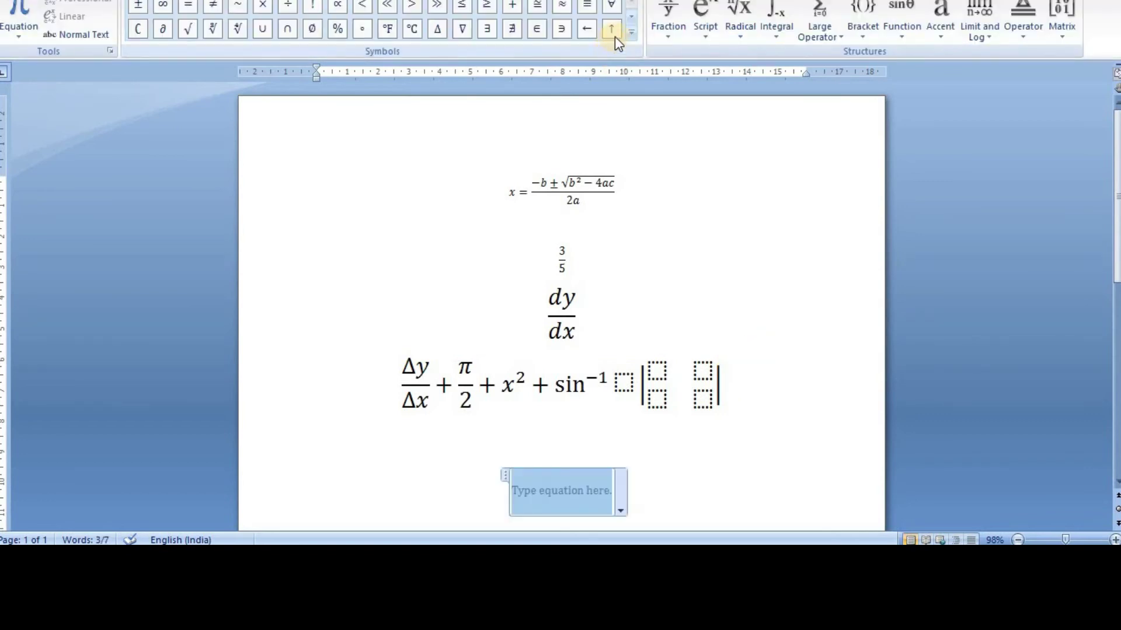
{"action": "left_click", "coordinate": [632, 36]}
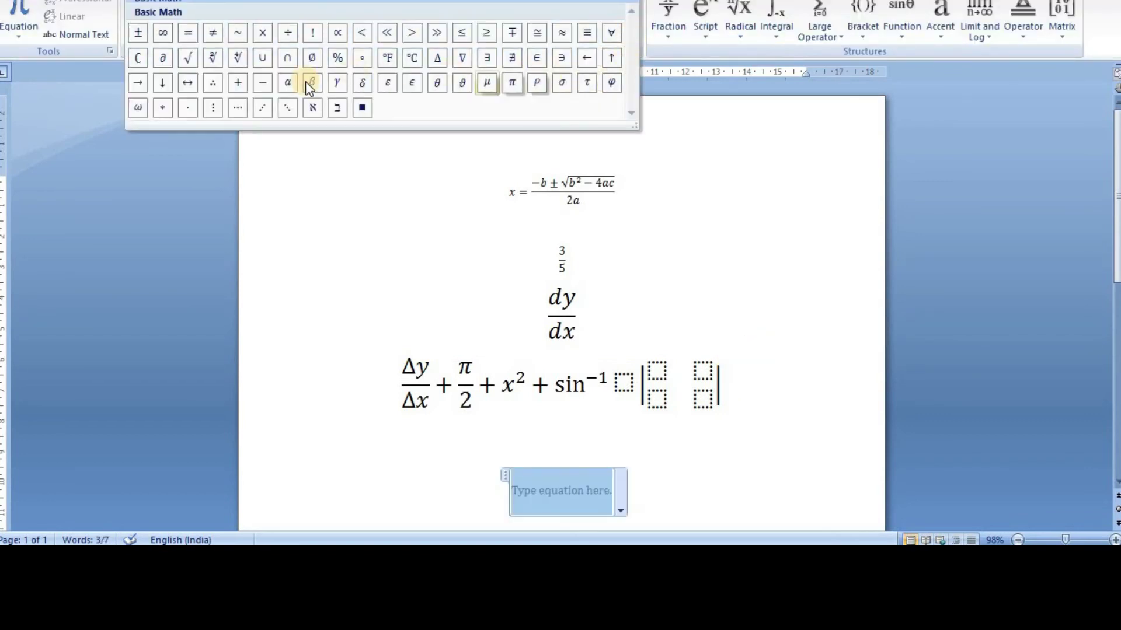
- Switch the symbol gallery through Greek Letters, Letter-Like Symbols, then Operators
{"action": "left_click", "coordinate": [185, 3]}
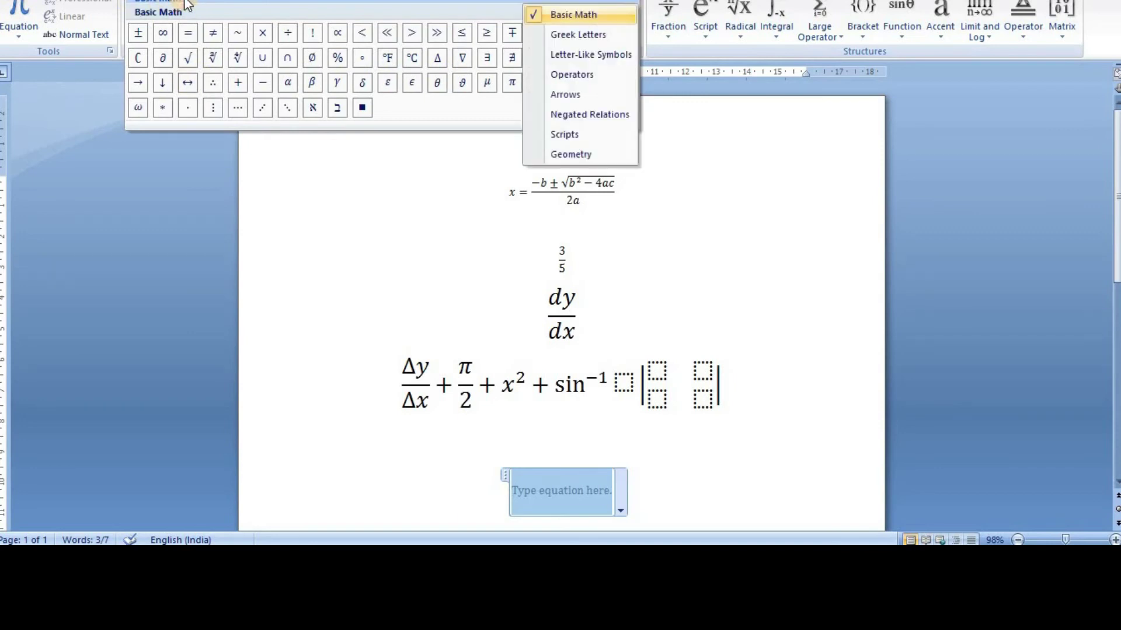
{"action": "left_click", "coordinate": [584, 34]}
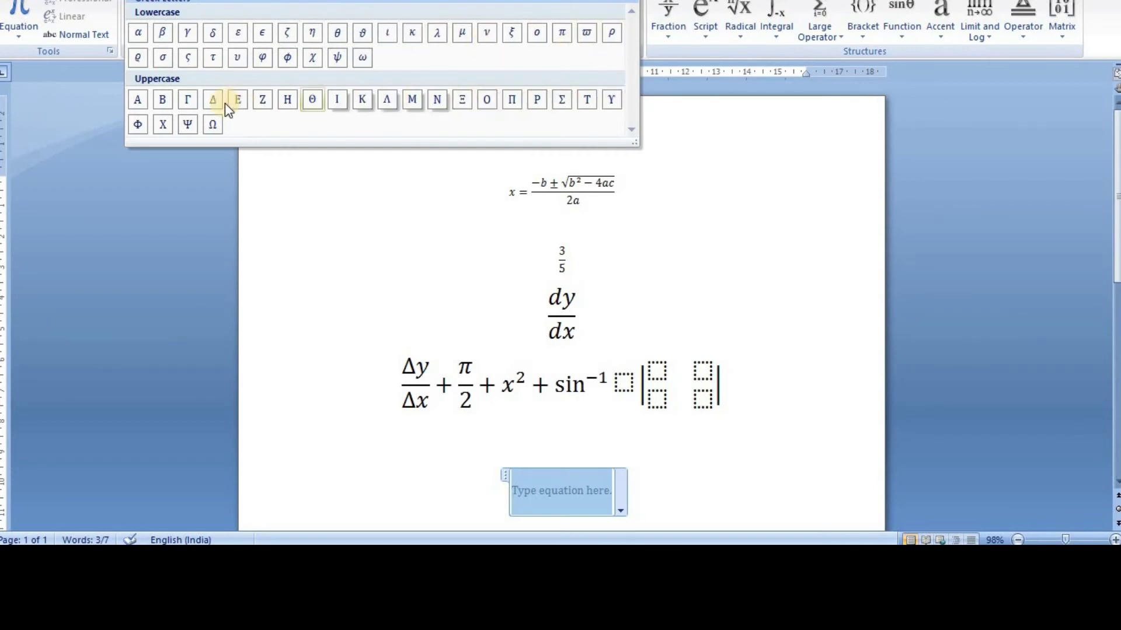
{"action": "left_click", "coordinate": [196, 4]}
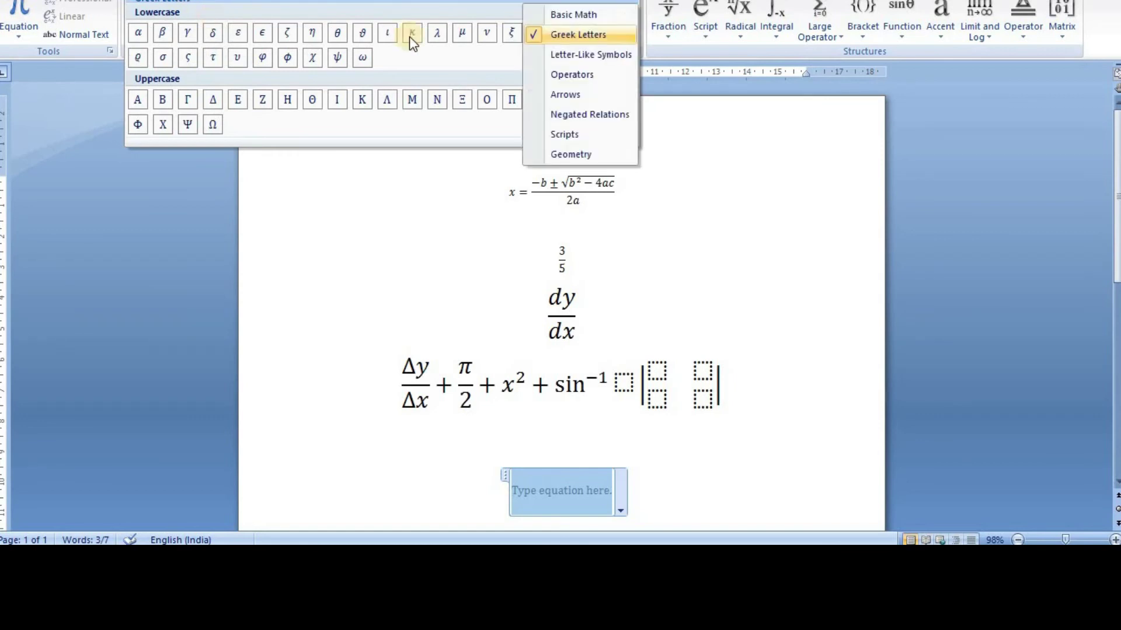
{"action": "left_click", "coordinate": [579, 58]}
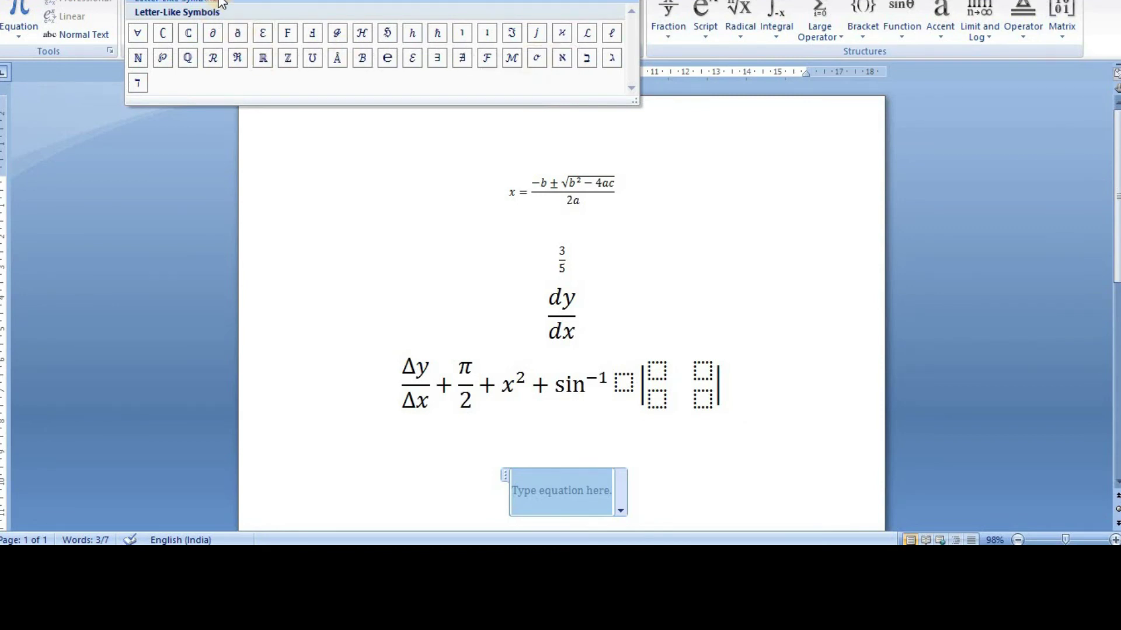
{"action": "left_click", "coordinate": [221, 2]}
{"action": "left_click", "coordinate": [576, 76]}
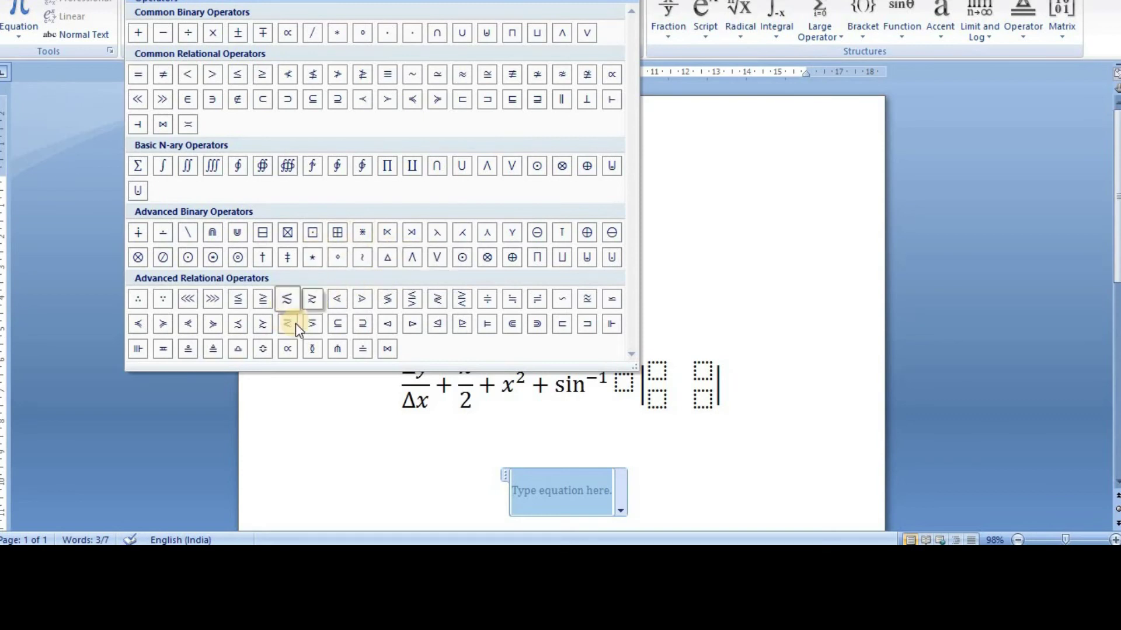
- Cycle the symbol gallery through Arrows, Negated Relations, Scripts, Geometry, back to Basic Math, then collapse it
{"action": "left_click", "coordinate": [178, 1]}
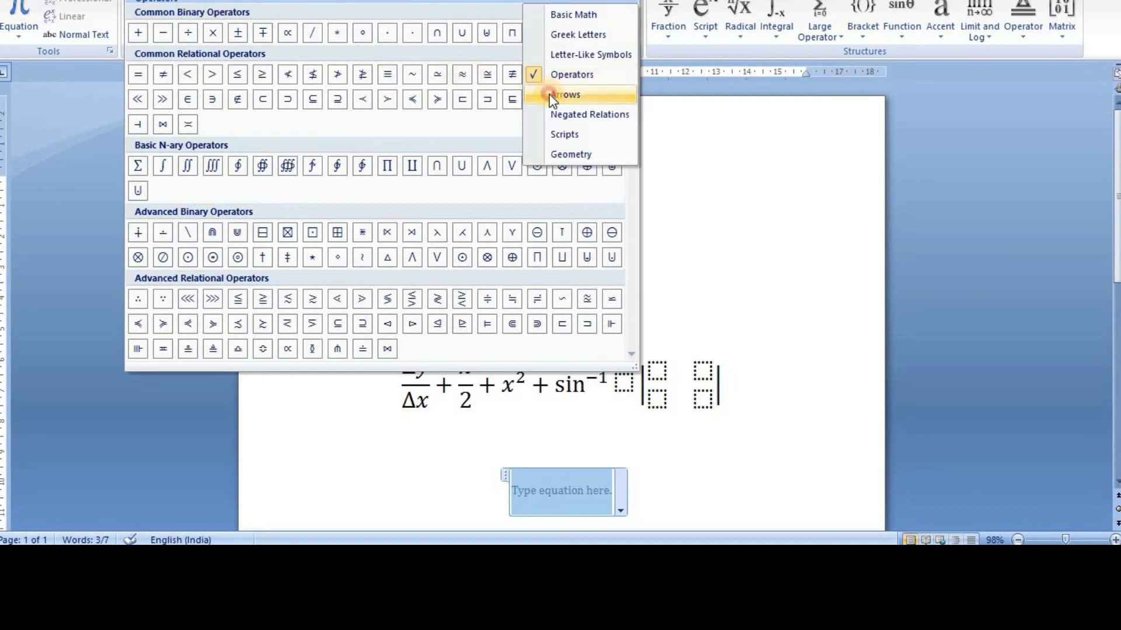
{"action": "left_click", "coordinate": [551, 97]}
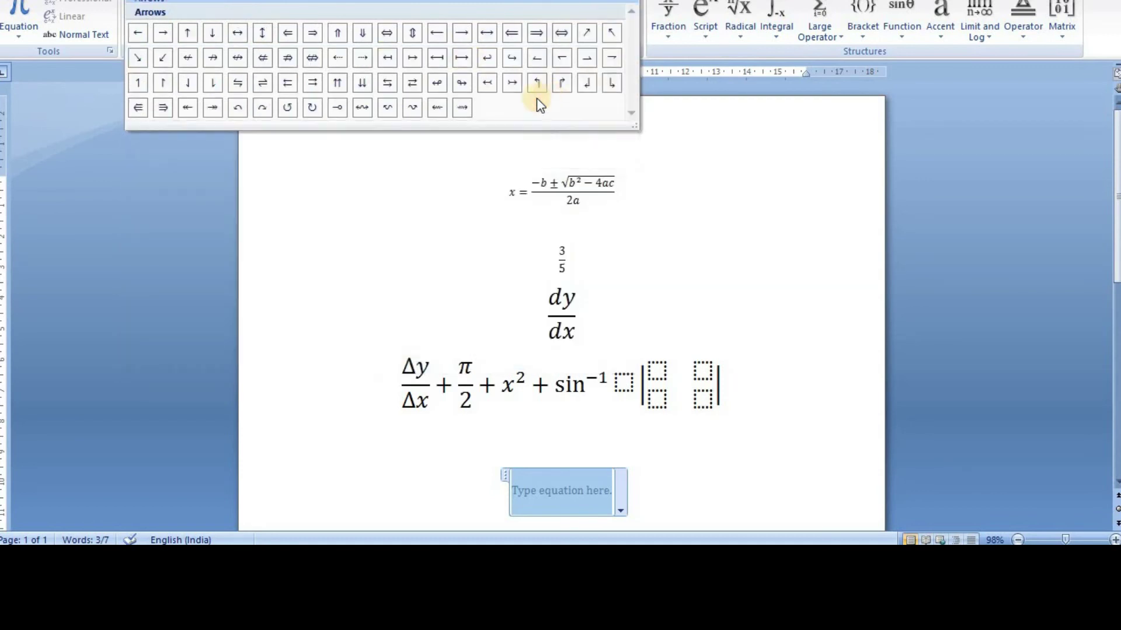
{"action": "left_click", "coordinate": [175, 1]}
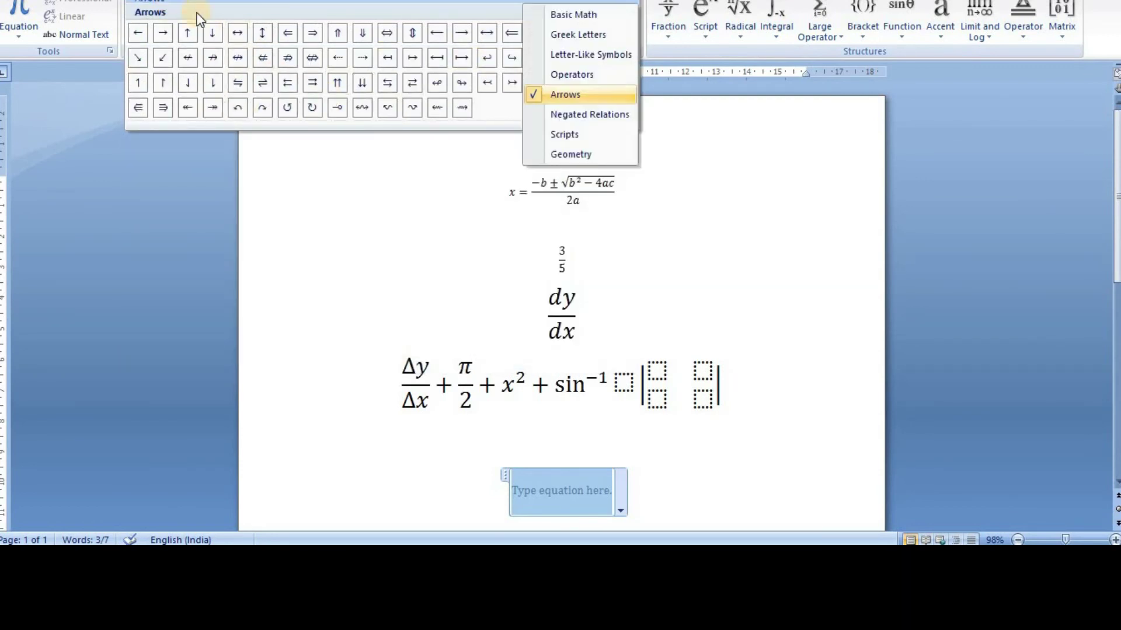
{"action": "left_click", "coordinate": [562, 120]}
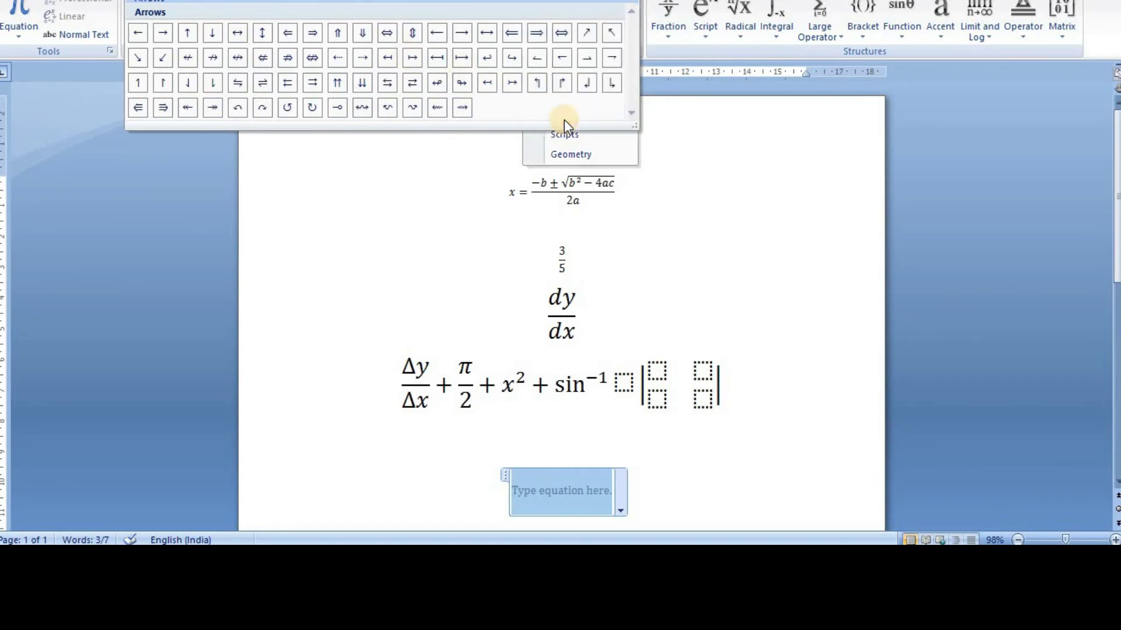
{"action": "left_click", "coordinate": [221, 5]}
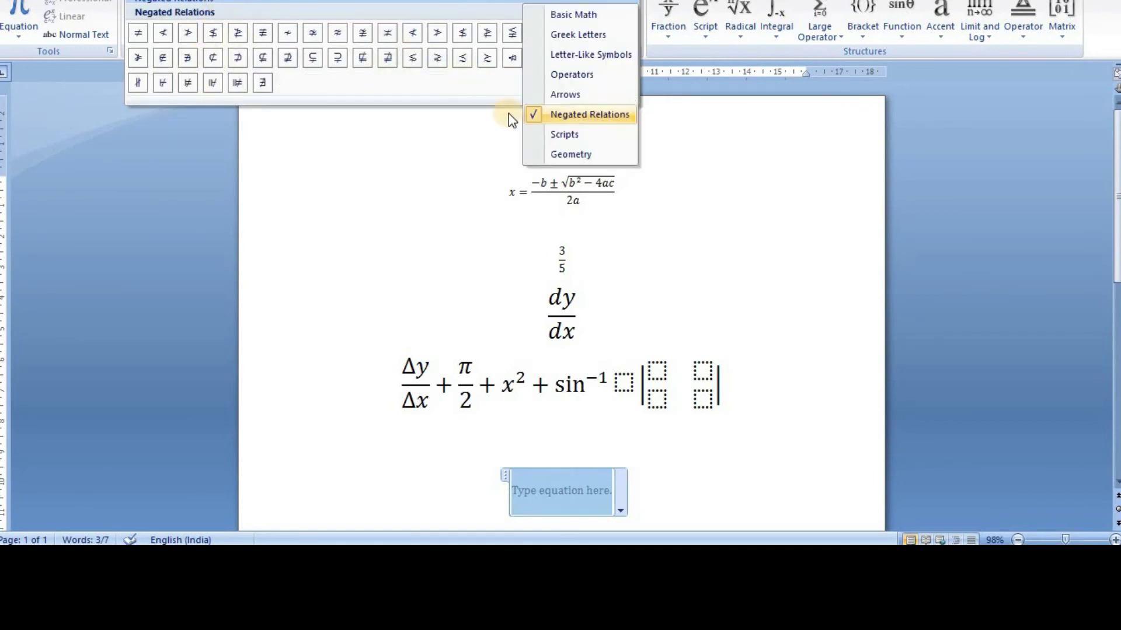
{"action": "left_click", "coordinate": [568, 140]}
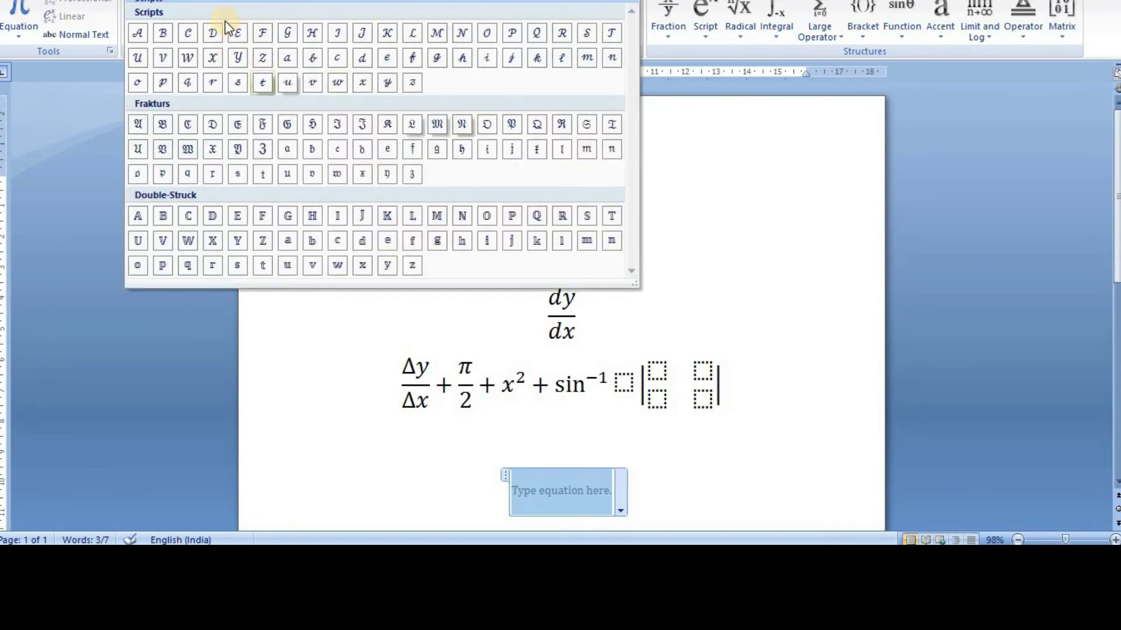
{"action": "left_click", "coordinate": [175, 5]}
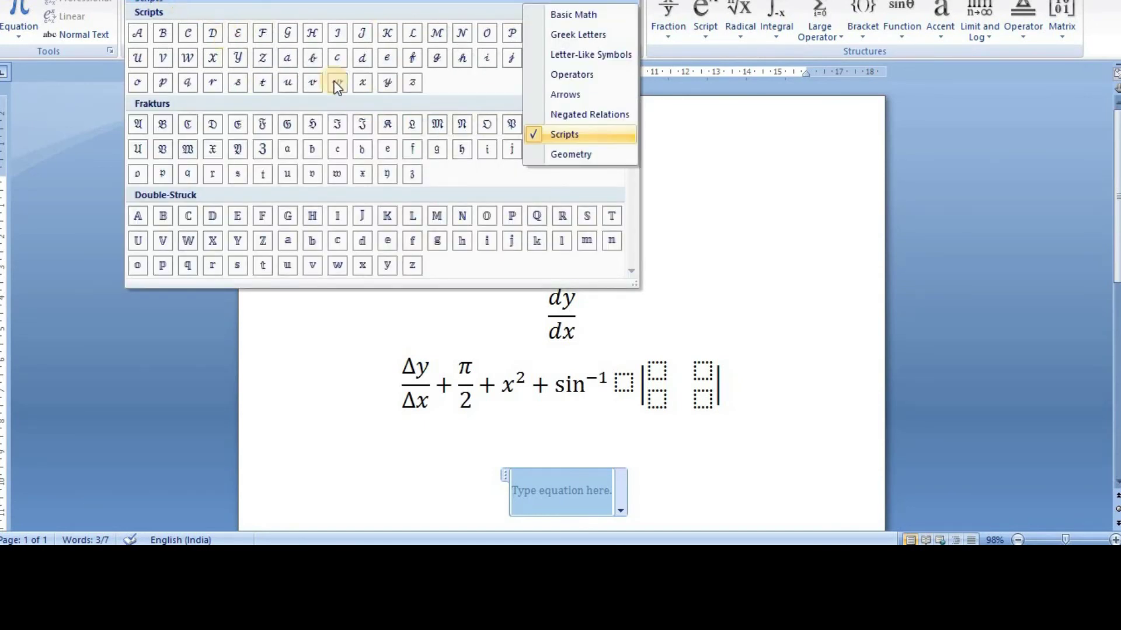
{"action": "left_click", "coordinate": [569, 156]}
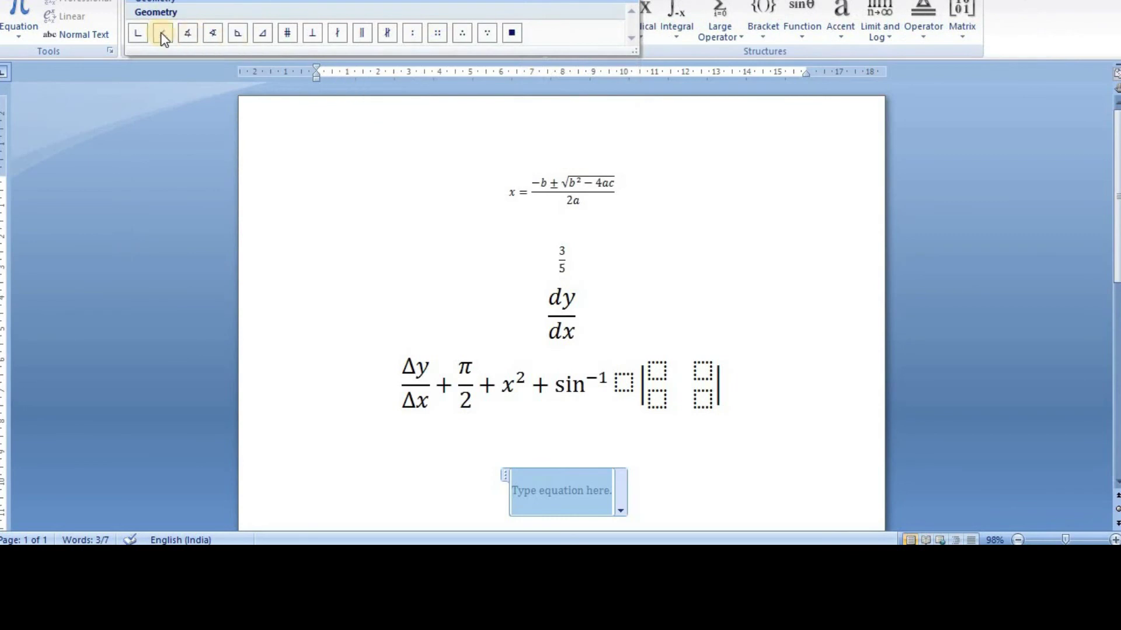
{"action": "left_click", "coordinate": [187, 14]}
{"action": "left_click", "coordinate": [558, 14]}
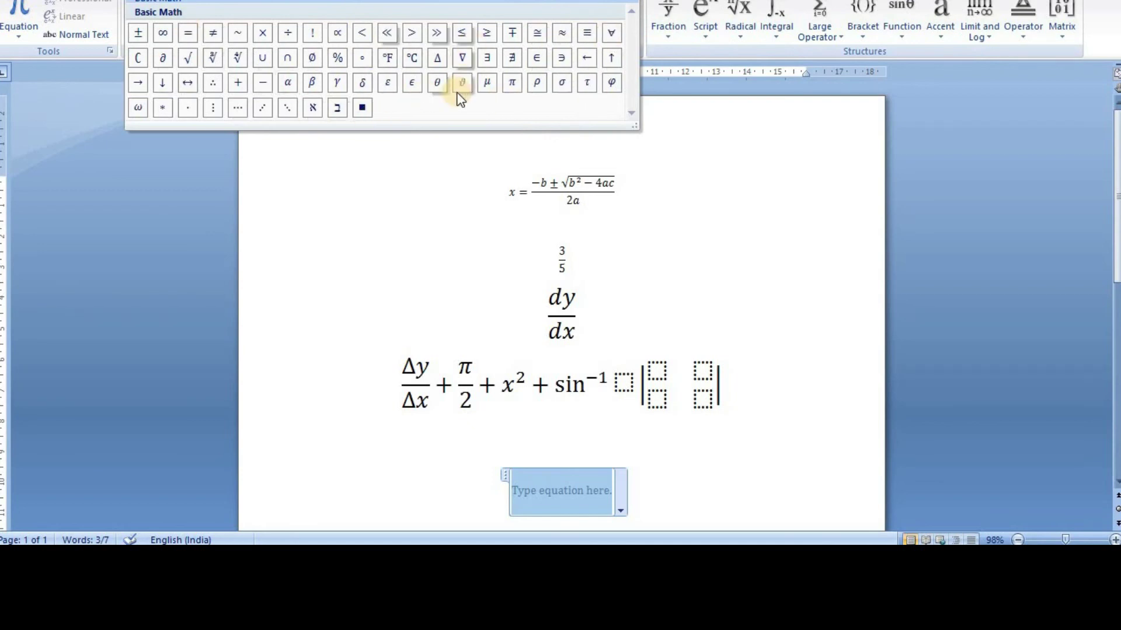
{"action": "left_click", "coordinate": [511, 450]}
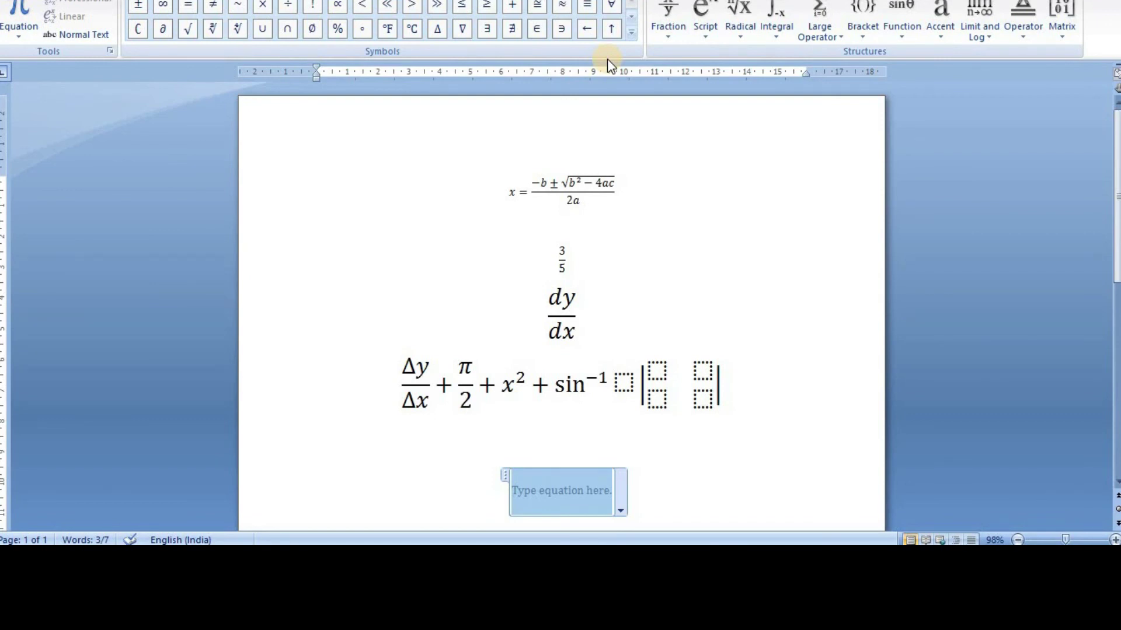
{"action": "key", "text": "Down"}
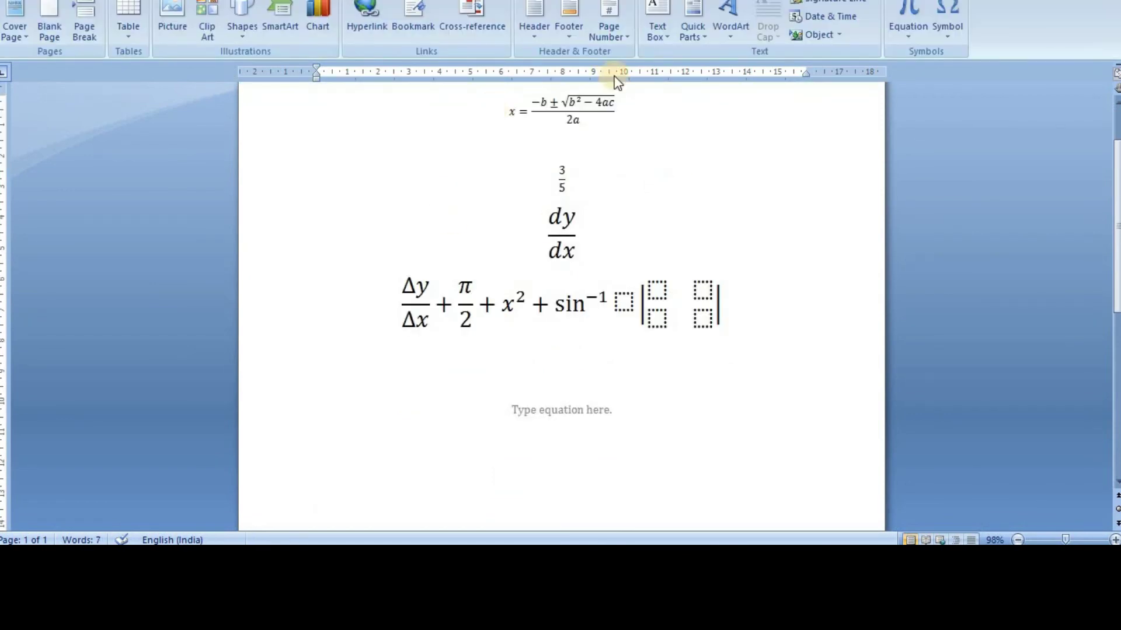
{"action": "left_click", "coordinate": [946, 37]}
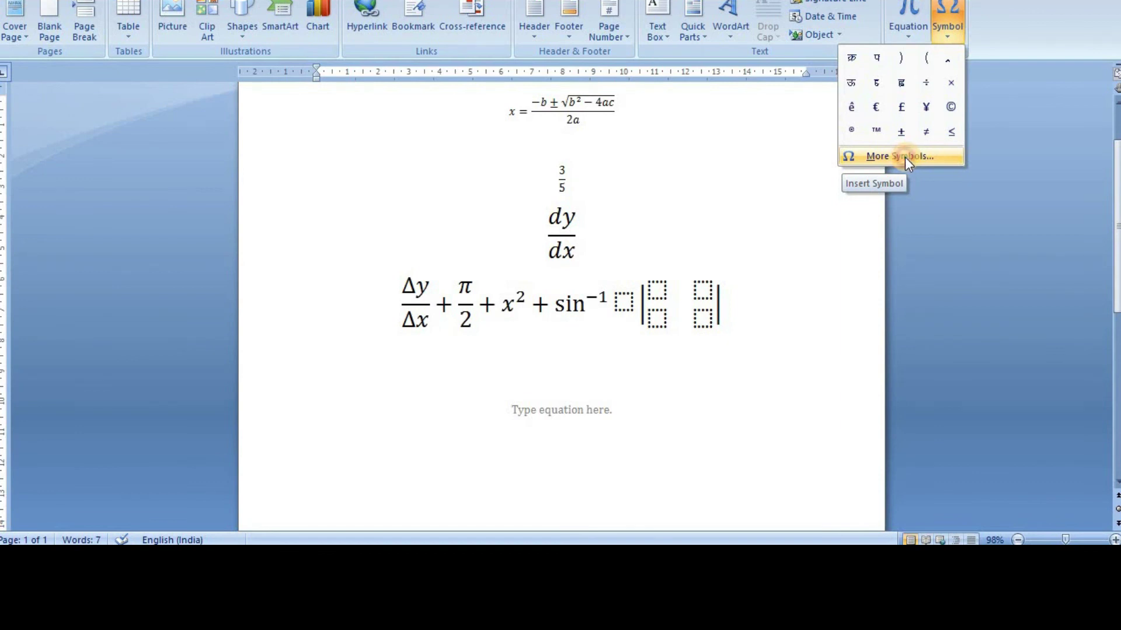
{"action": "left_click", "coordinate": [905, 157]}
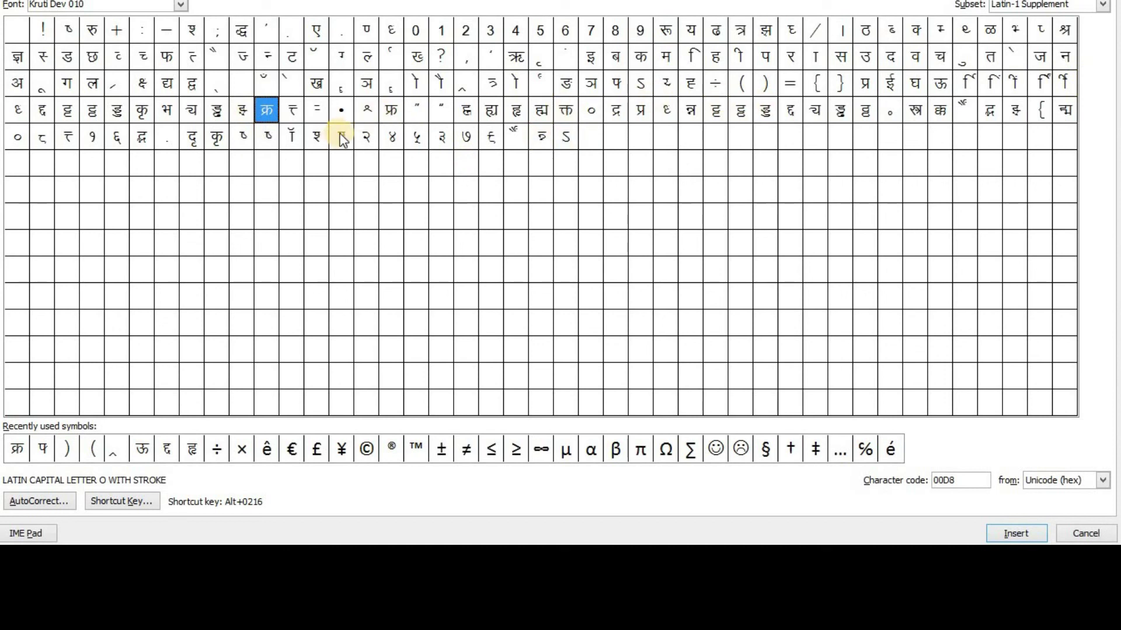
{"action": "left_click", "coordinate": [222, 134]}
{"action": "left_click", "coordinate": [145, 82]}
{"action": "left_click", "coordinate": [190, 55]}
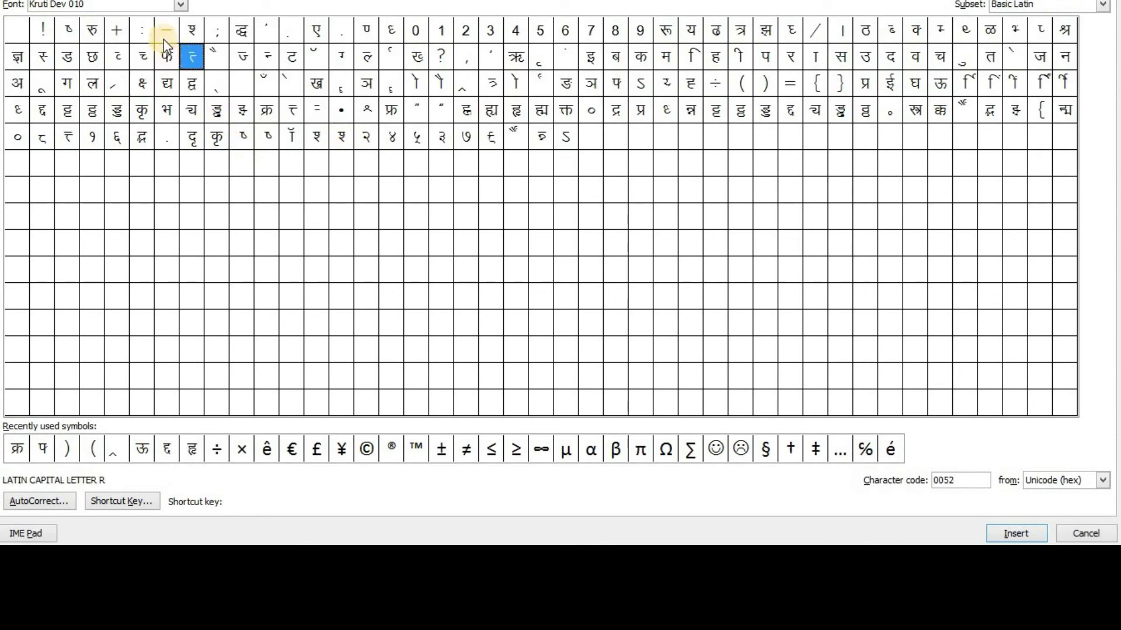
{"action": "left_click", "coordinate": [182, 5]}
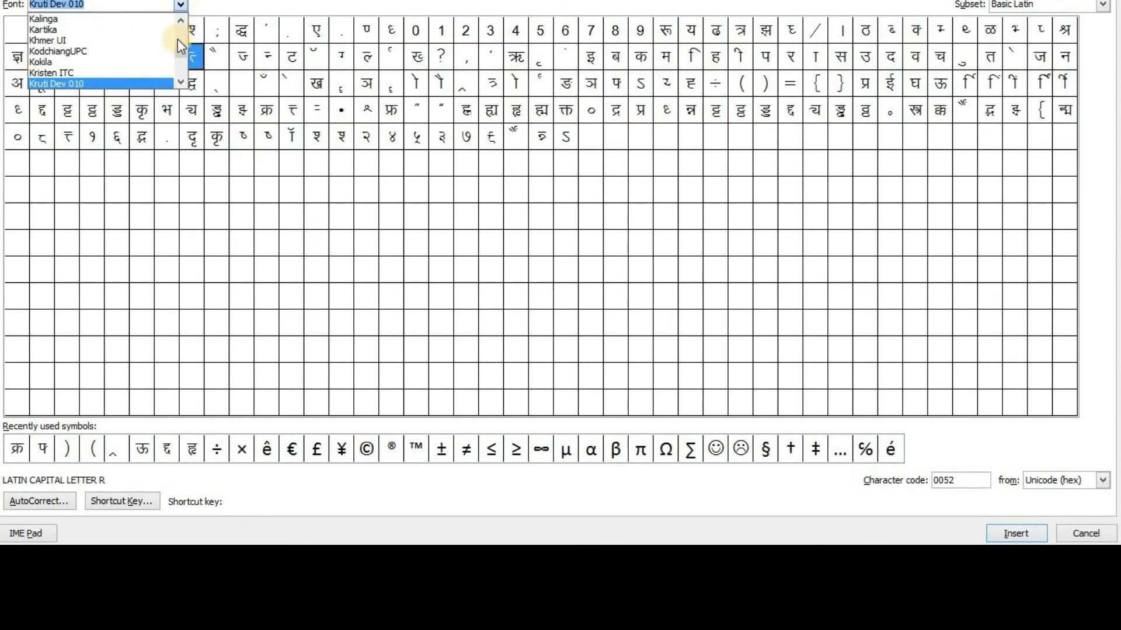
{"action": "left_click_drag", "start_coordinate": [180, 34], "coordinate": [181, 12]}
{"action": "left_click", "coordinate": [127, 30]}
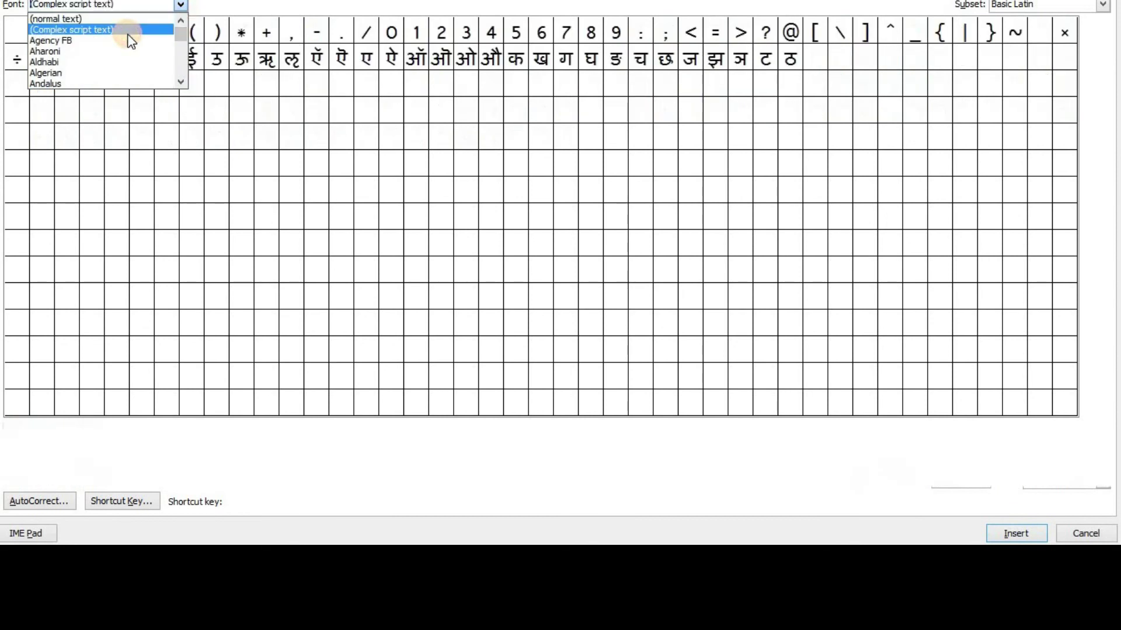
{"action": "left_click", "coordinate": [181, 6]}
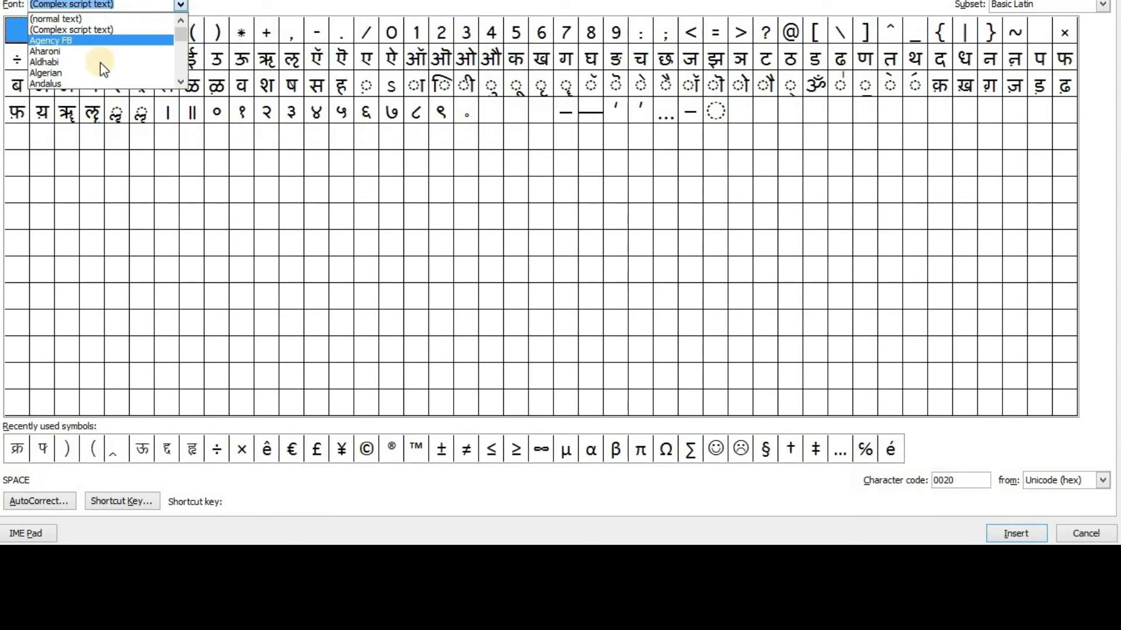
{"action": "left_click", "coordinate": [100, 62]}
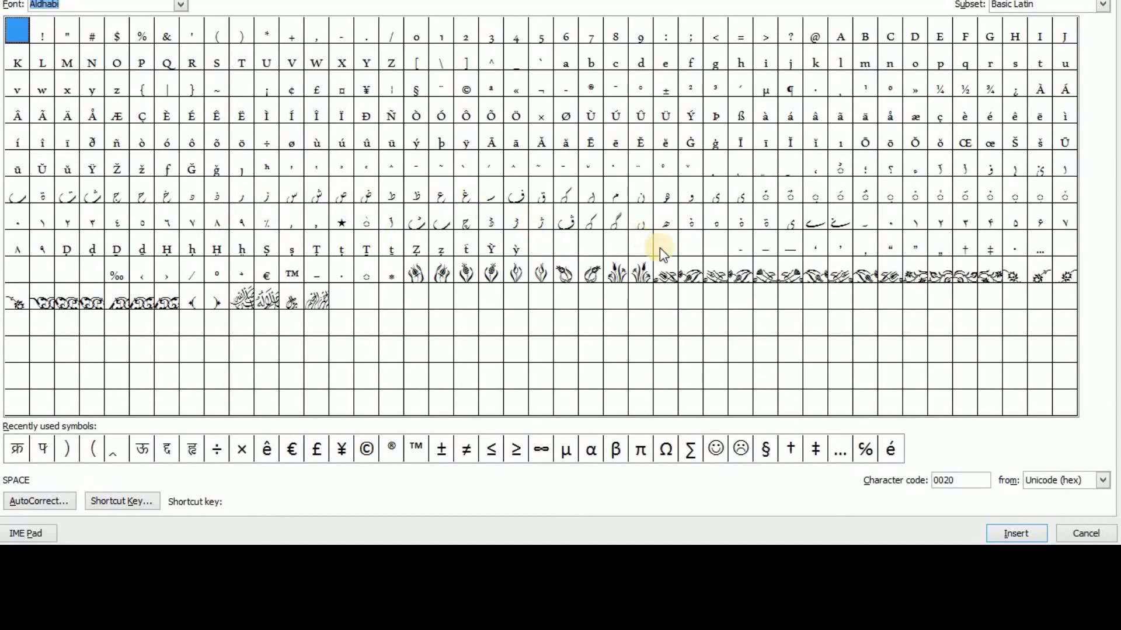
{"action": "left_click", "coordinate": [493, 271]}
{"action": "key", "text": "Escape"}
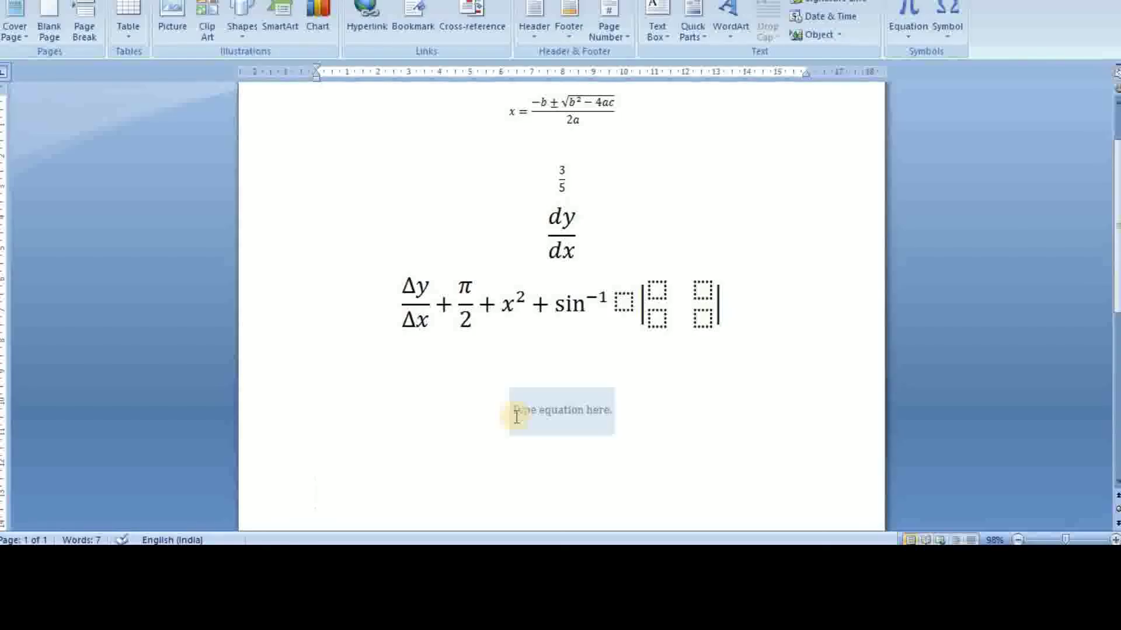